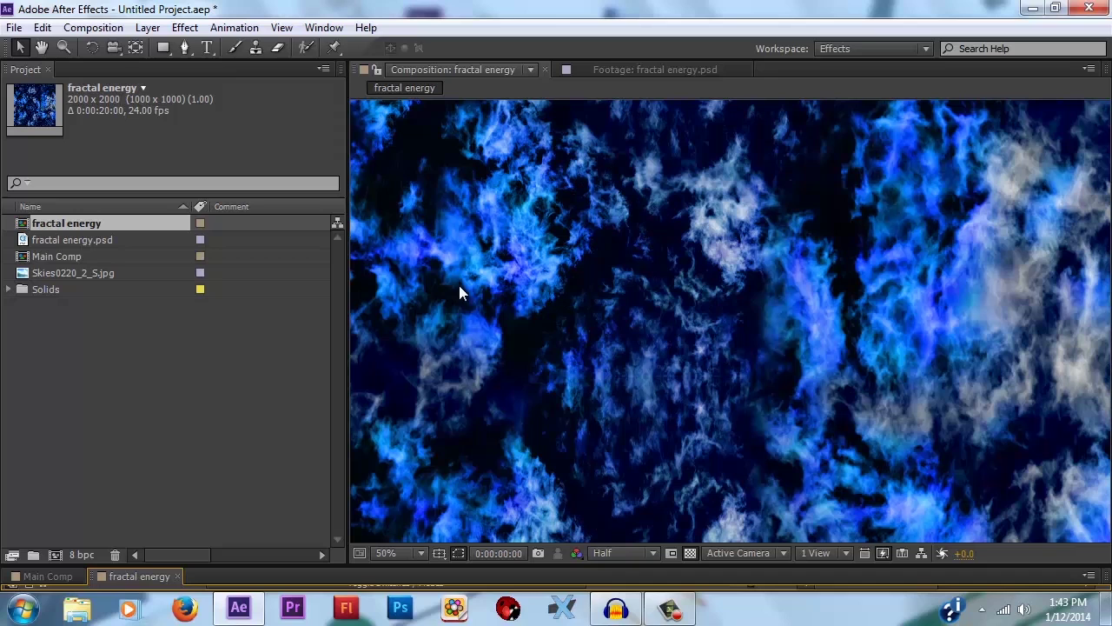
Zoom the fractal energy view out and enlarge the timeline to show its fractal energy.psd layer
scroll(843, 274, "down", 2)
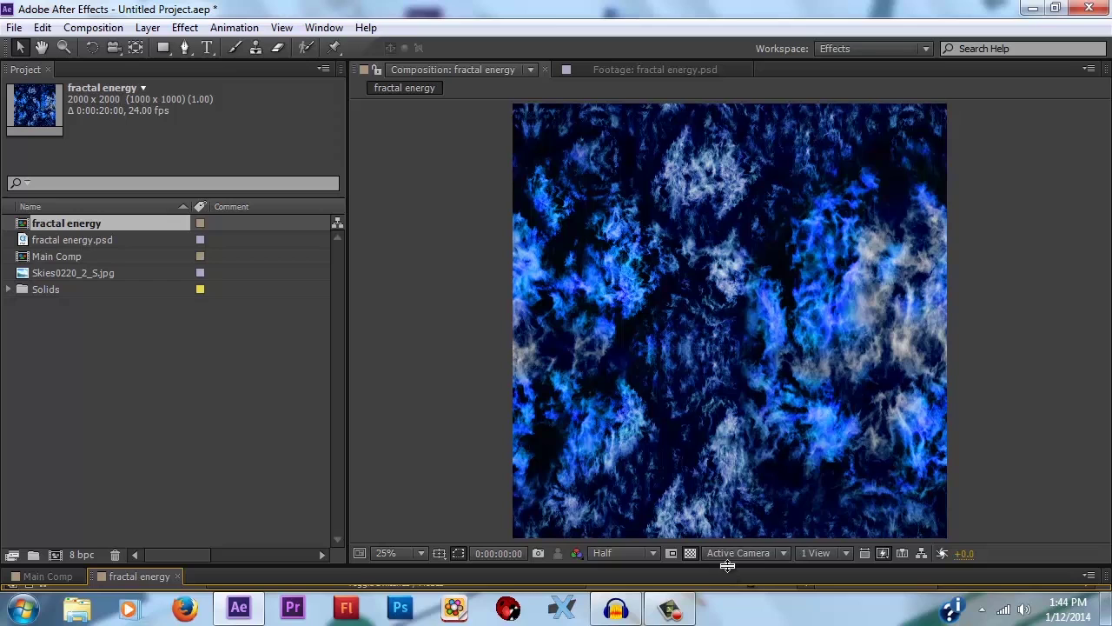
left_click_drag(727, 565, 727, 402)
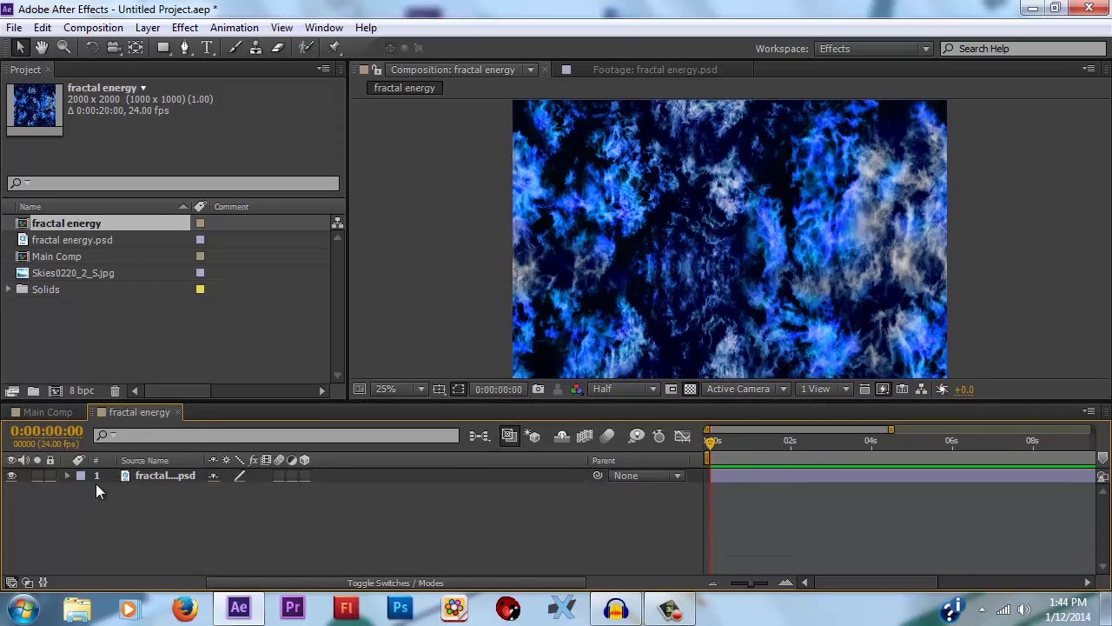
Add the fractal energy footage to Main Comp, hide it, and create a new solid
left_click(178, 412)
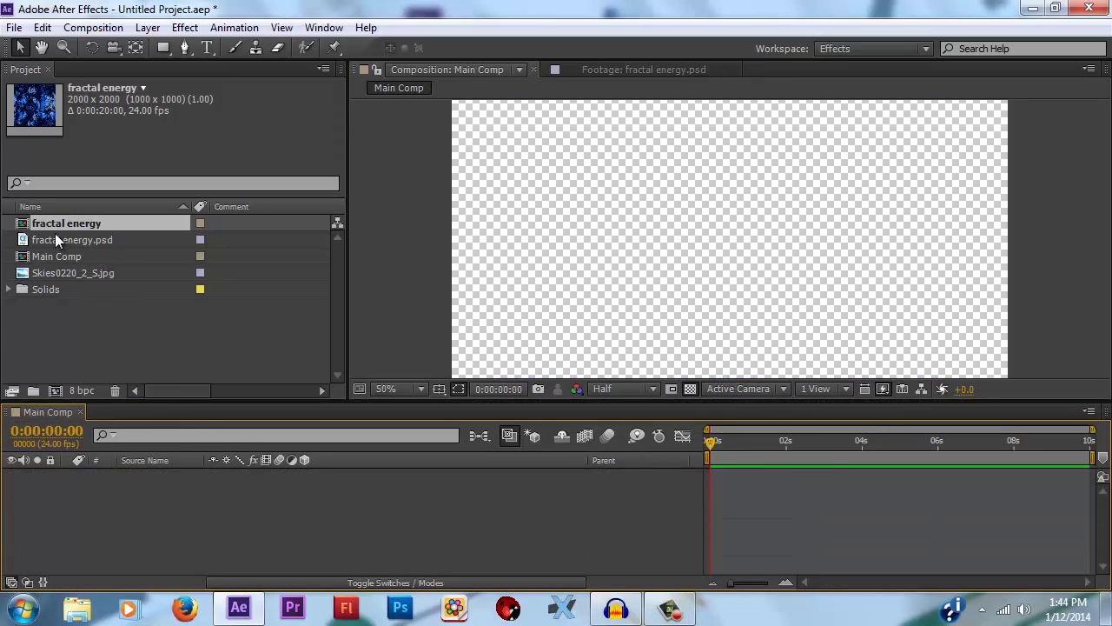
left_click_drag(62, 223, 149, 520)
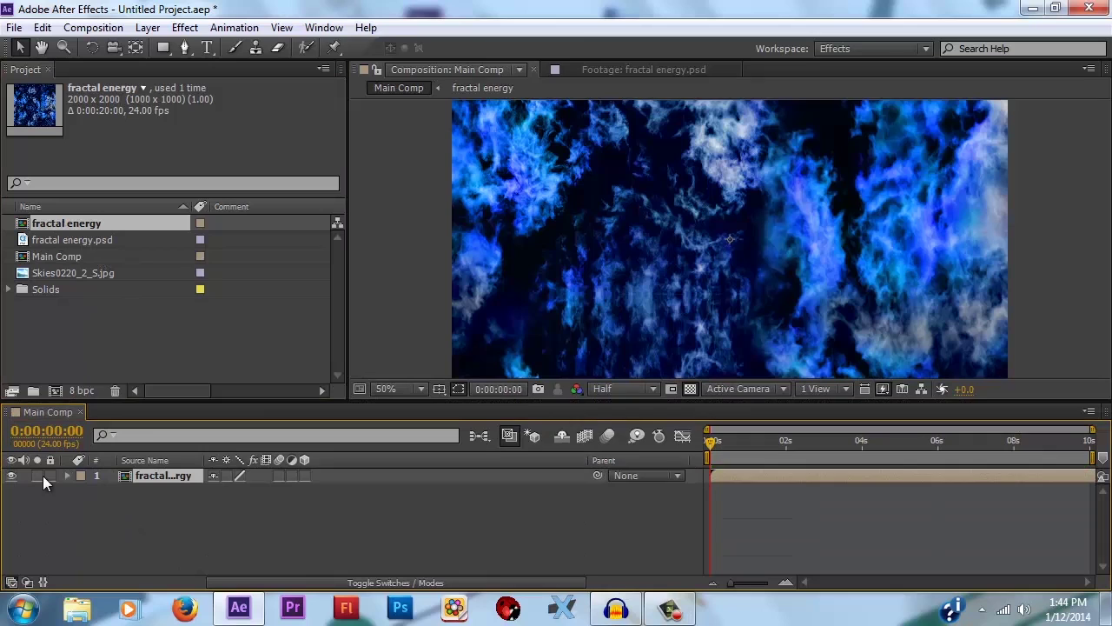
left_click(148, 27)
mouse_move(158, 48)
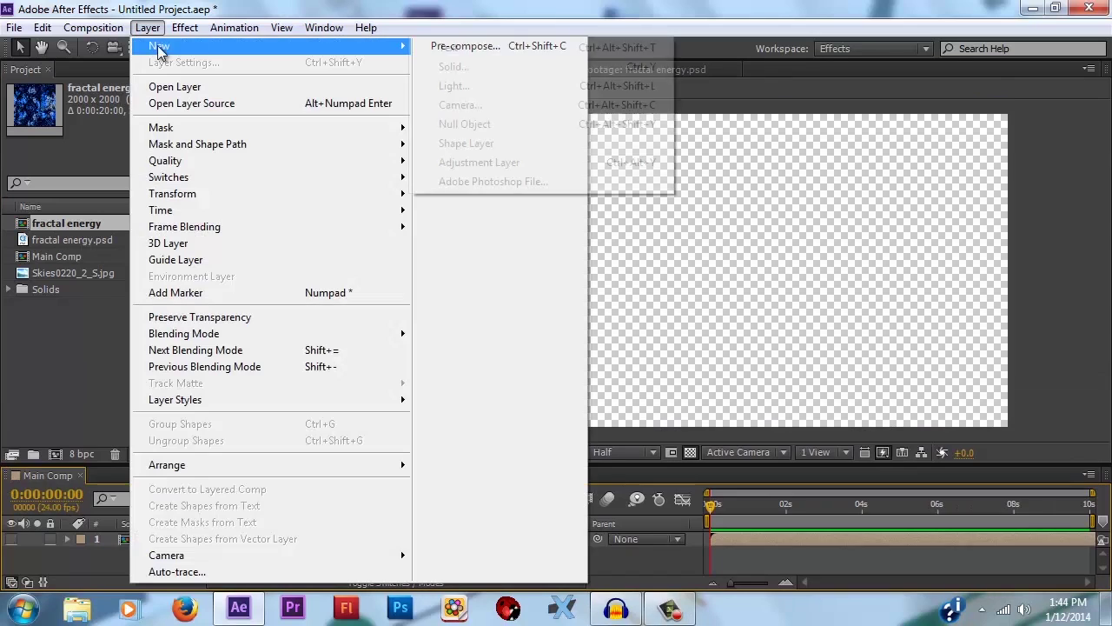
left_click(509, 67)
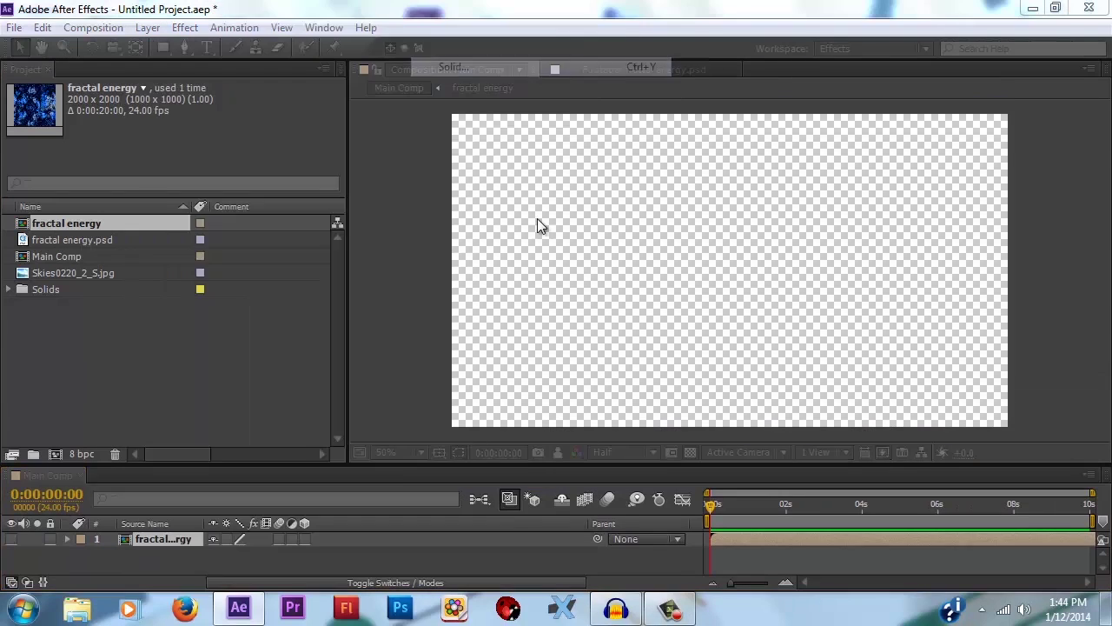
key("Return")
Apply Element to the solid and set Custom Texture Map Layer 1 to fractal energy
left_click(205, 64)
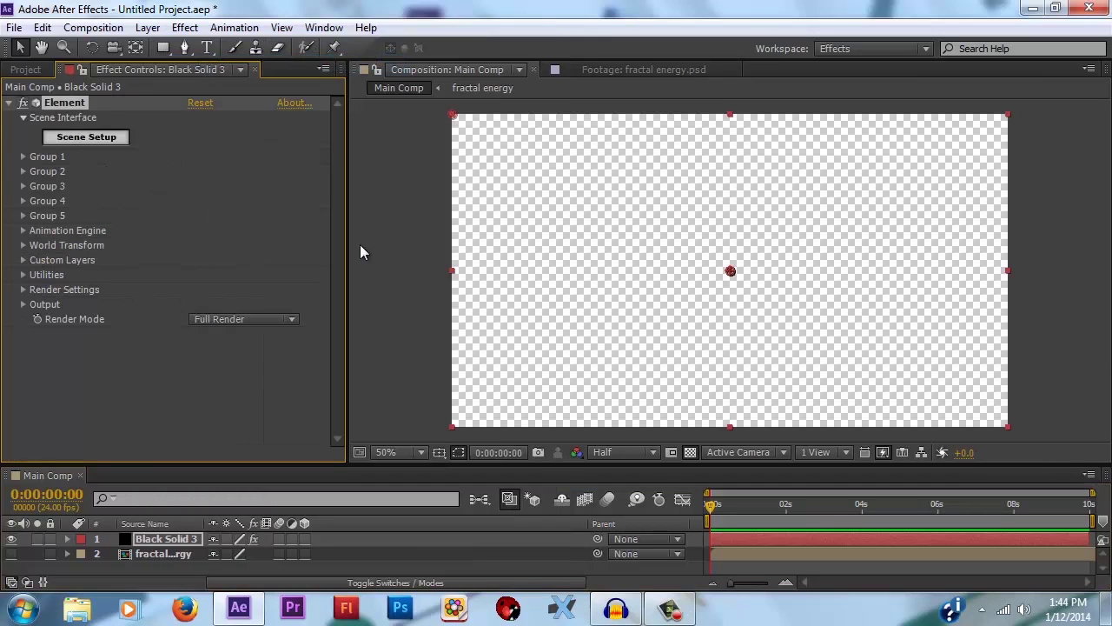
left_click(174, 252)
left_click(22, 260)
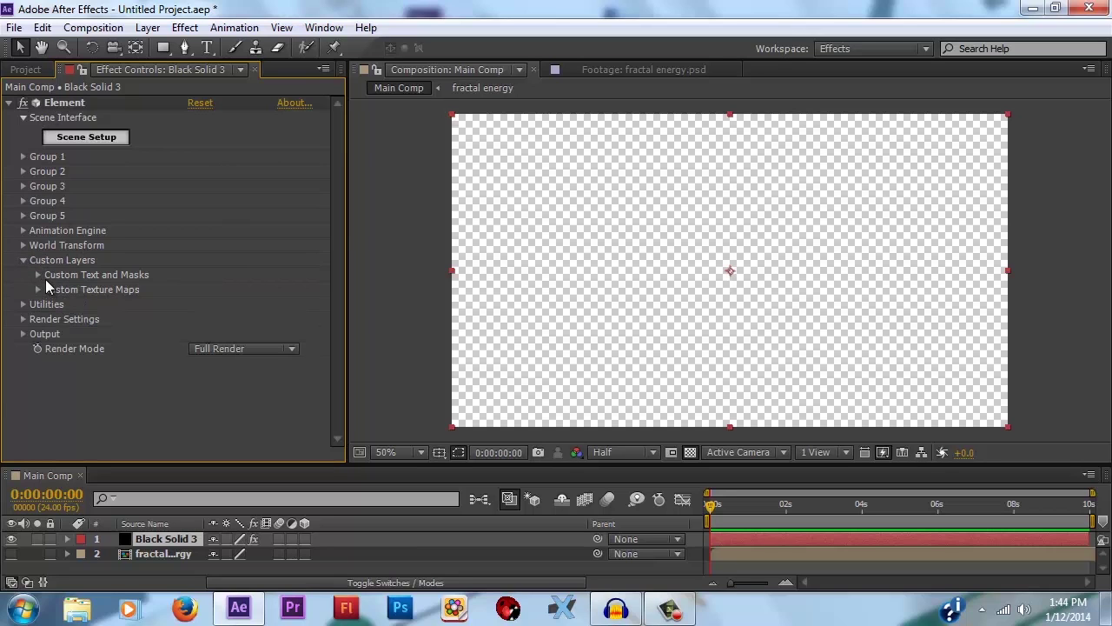
left_click(37, 290)
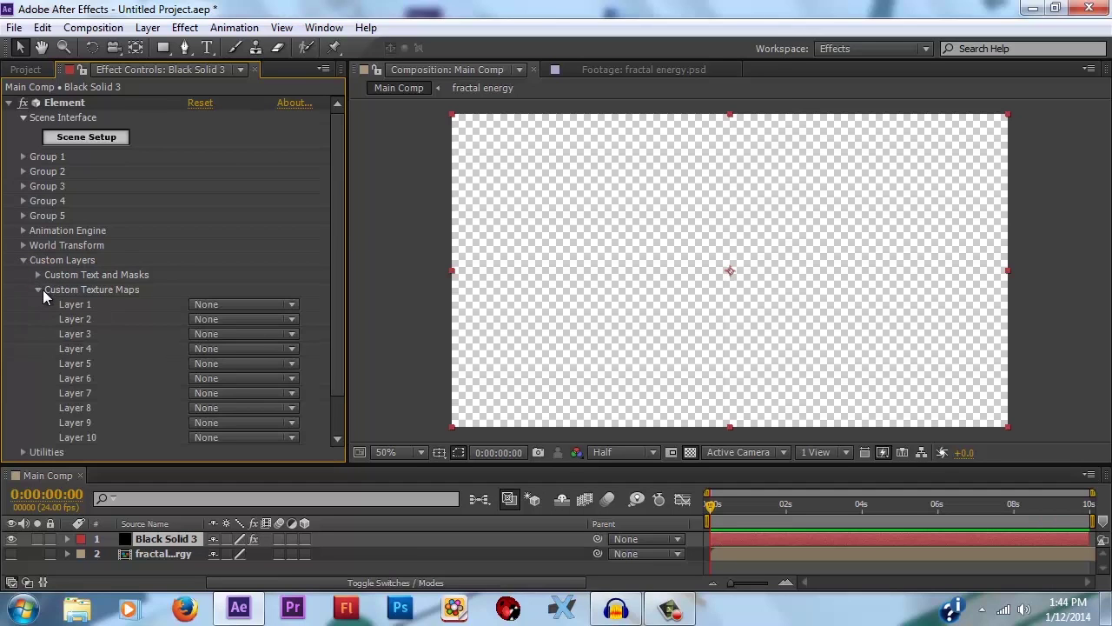
left_click(211, 307)
left_click(294, 368)
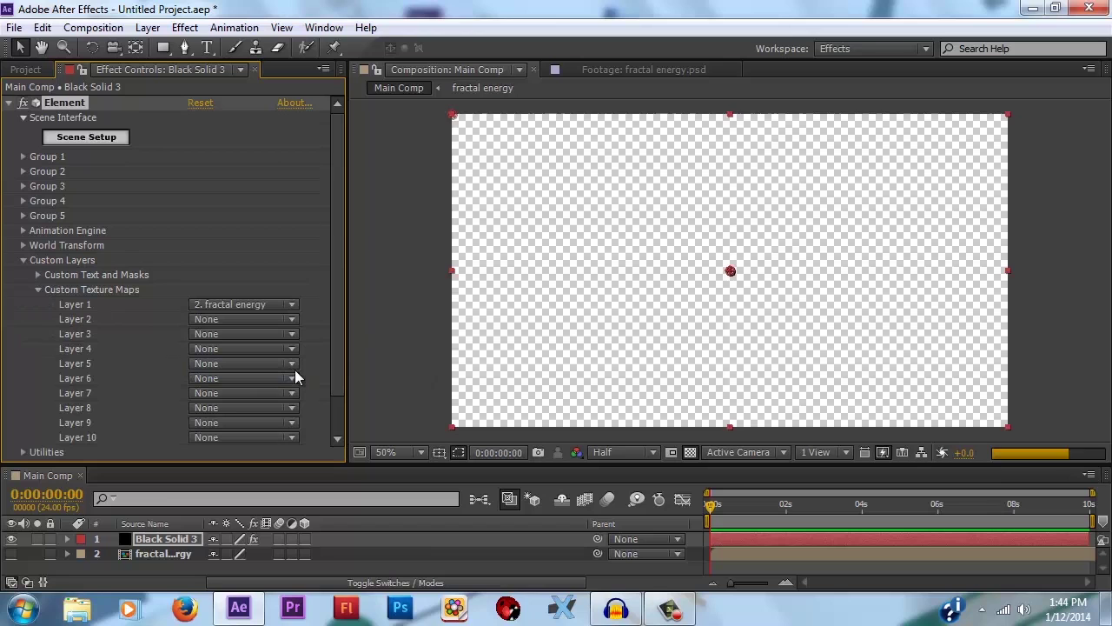
Load the donut from the Primitives collection in Element's Scene Setup
left_click(112, 139)
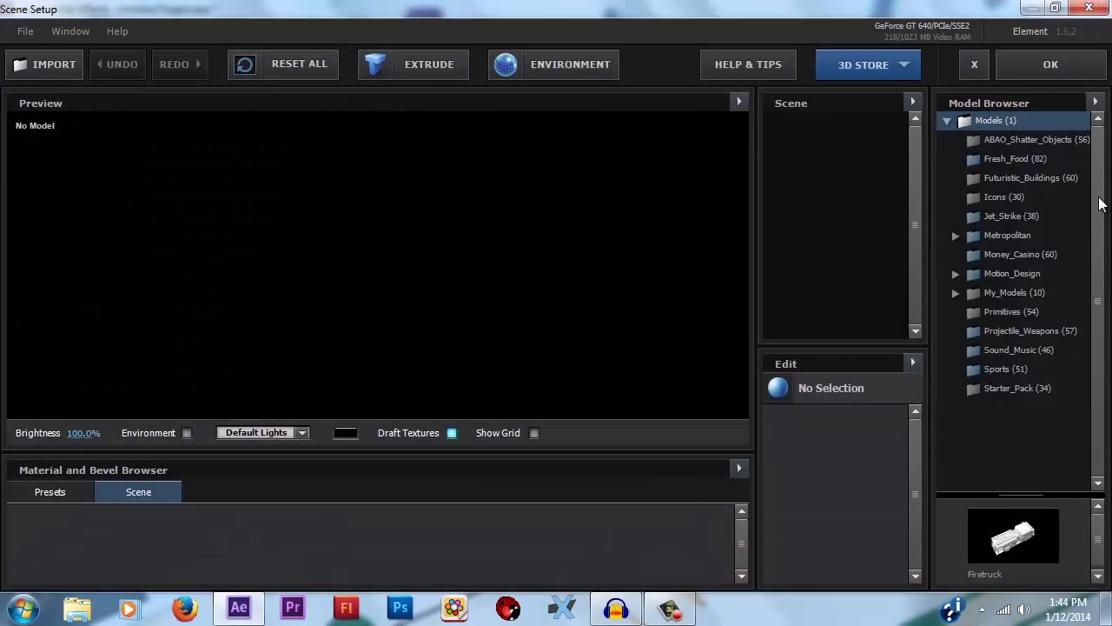
left_click(1011, 319)
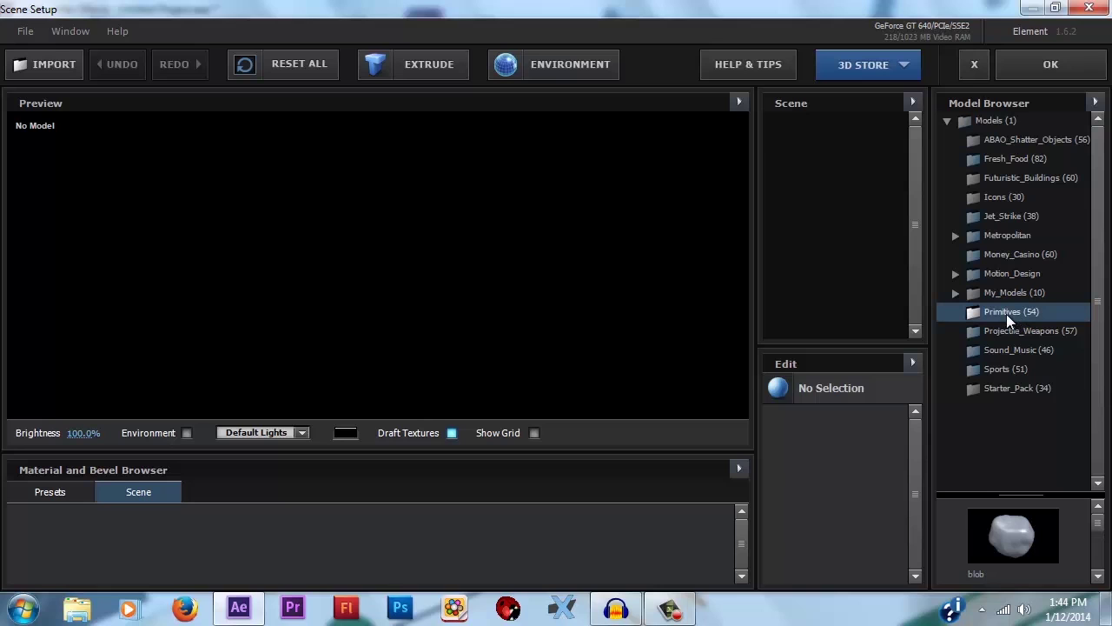
left_click_drag(962, 491, 1023, 216)
scroll(1028, 432, "down", 3)
scroll(1028, 432, "down", 2)
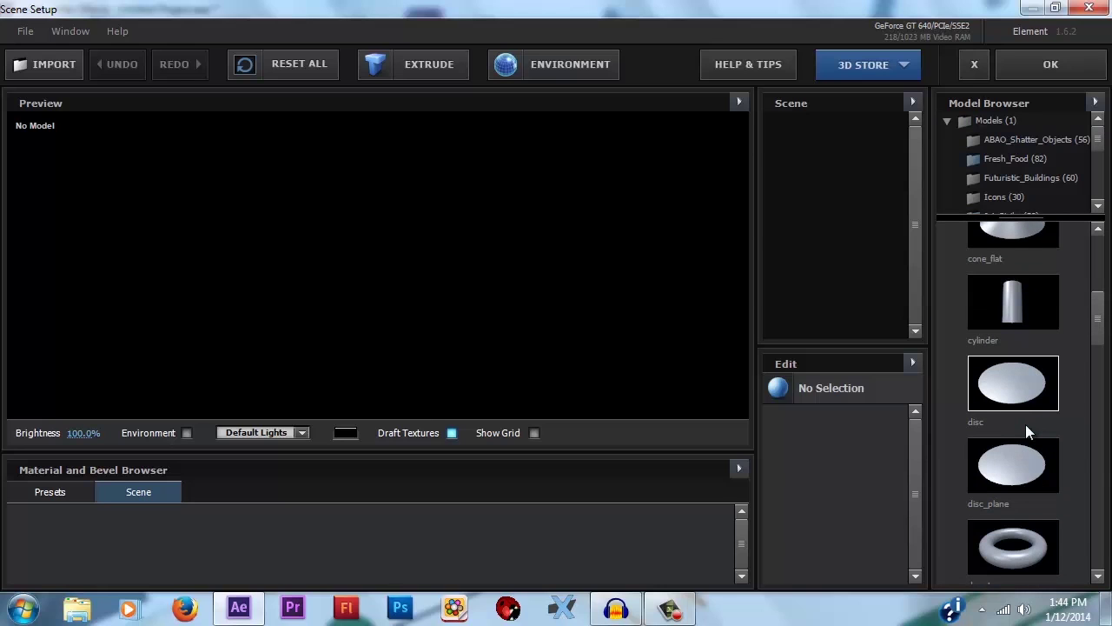
left_click(1013, 488)
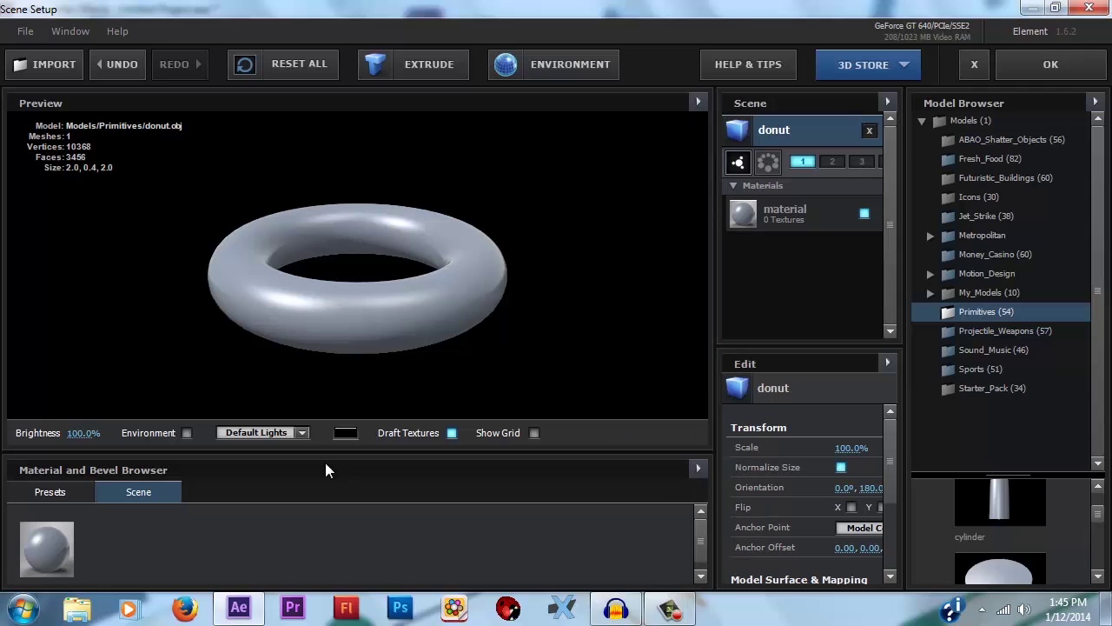
Apply the green Flat_Color preset to the donut and change its colour to white FFFFFF
left_click(50, 491)
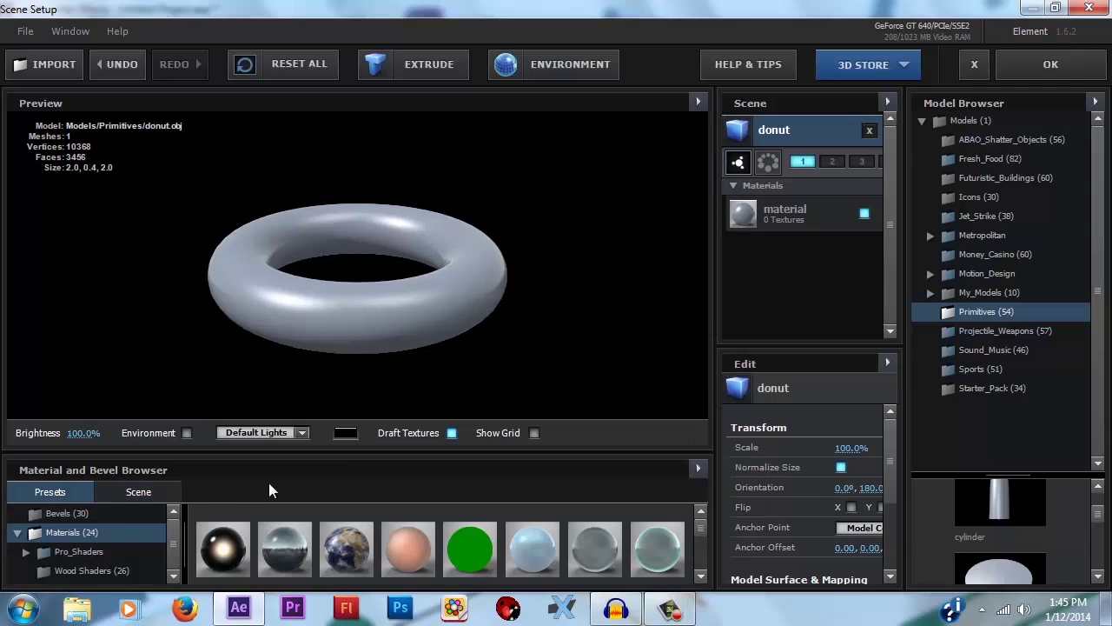
left_click_drag(479, 551, 372, 301)
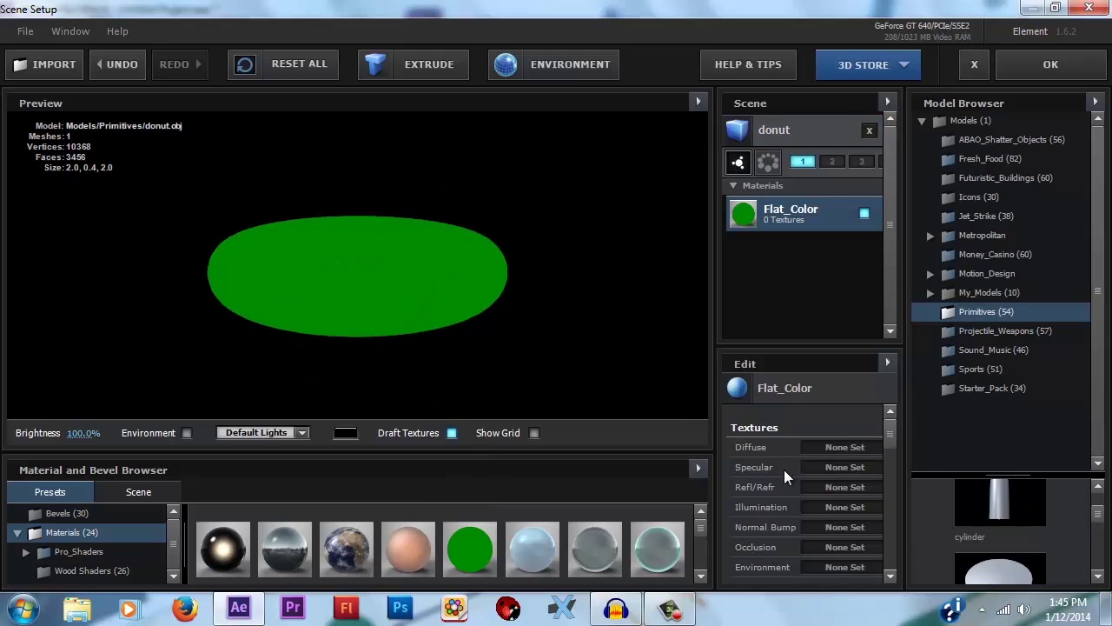
scroll(784, 476, "up", 2)
left_click(838, 450)
left_click_drag(763, 379, 582, 251)
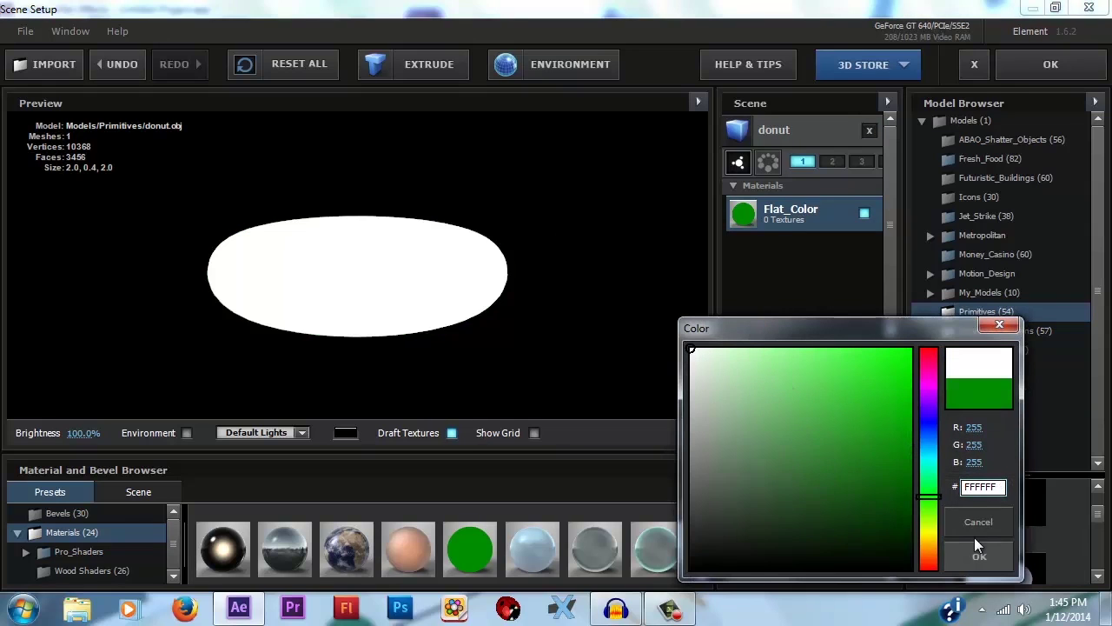
left_click(991, 556)
Set the material's Diffuse texture to Custom Layer 1 (fractal energy)
left_click_drag(345, 169, 375, 257)
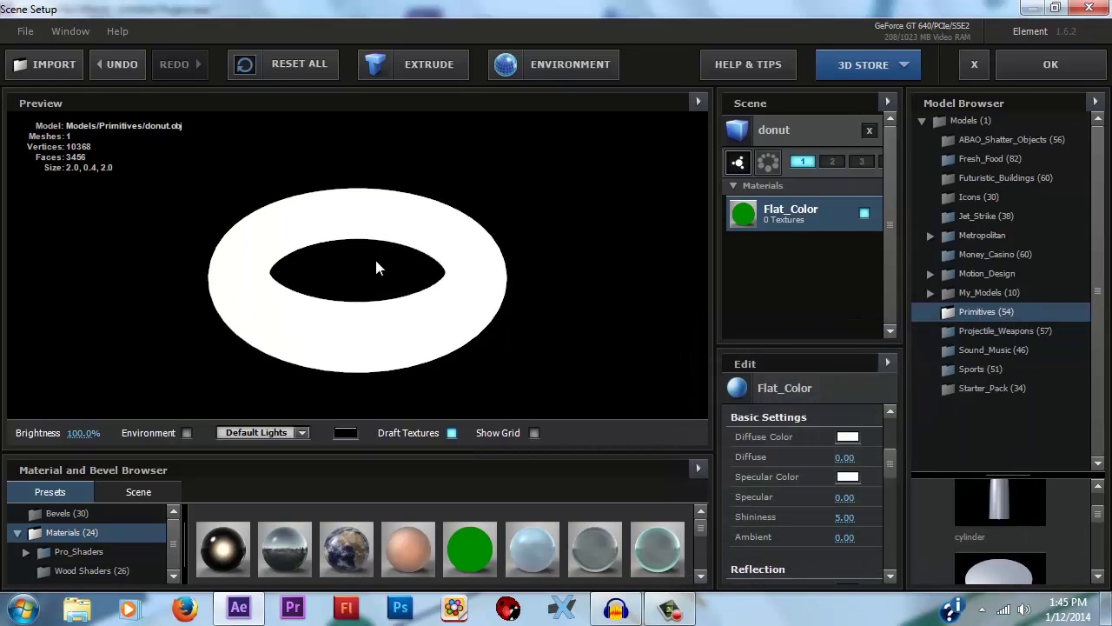
scroll(867, 455, "down", 5)
left_click(846, 447)
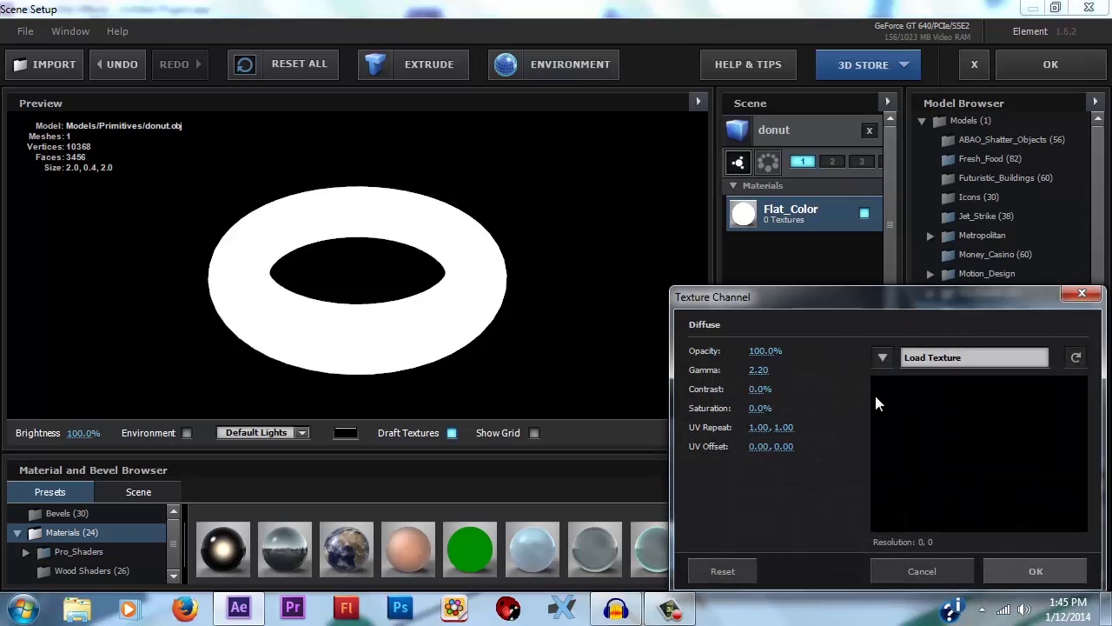
left_click(889, 357)
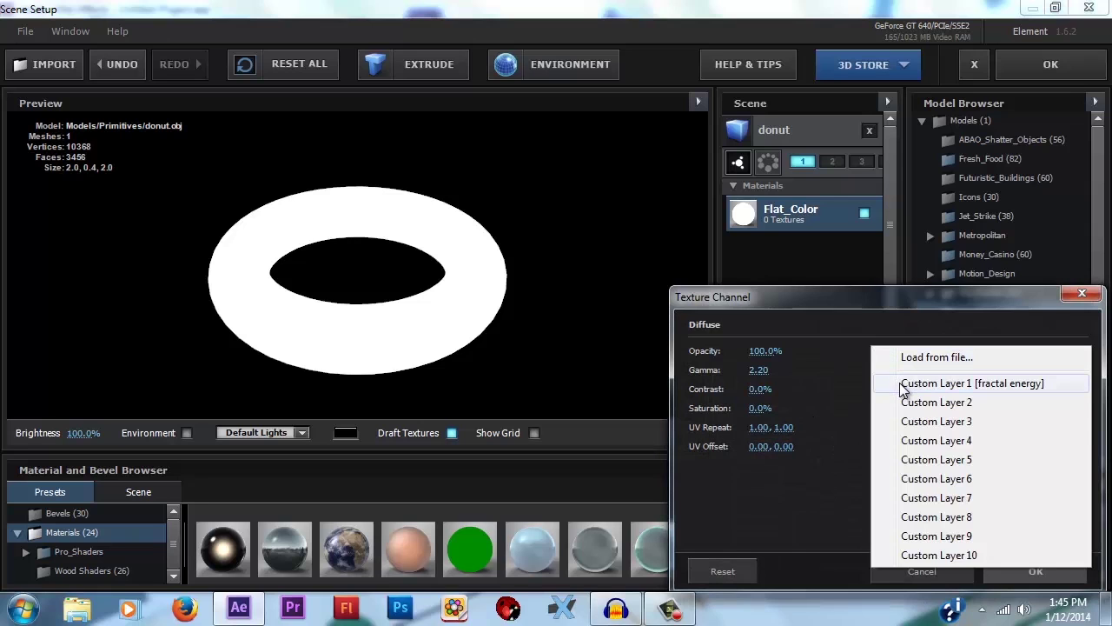
left_click(903, 391)
left_click(1036, 571)
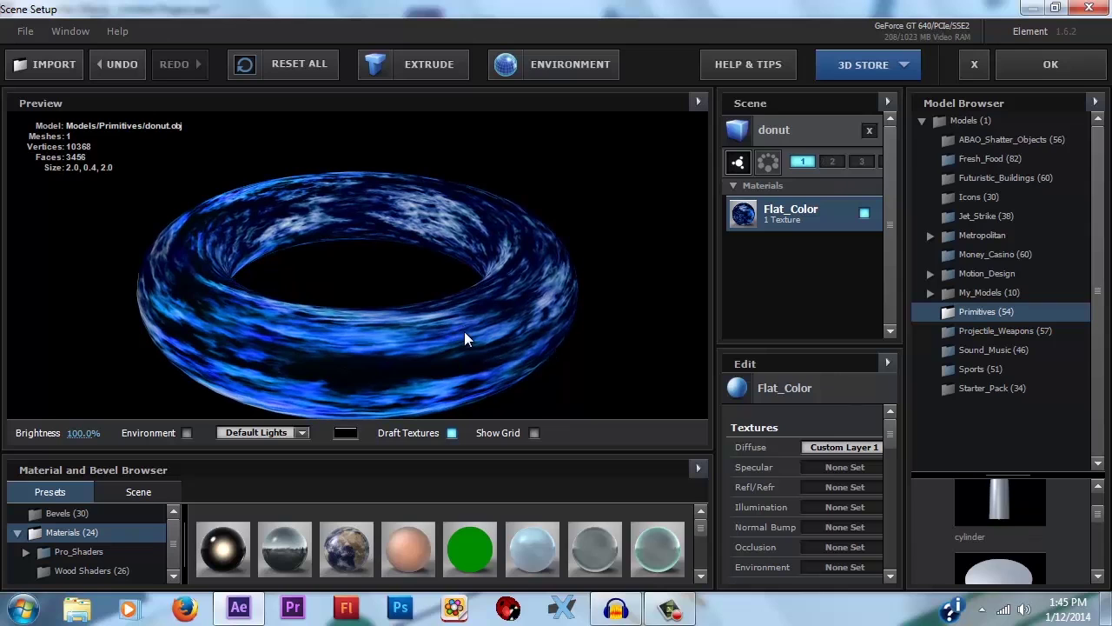
Set the donut's UV Repeat to 2.00 by 6.00
left_click(774, 131)
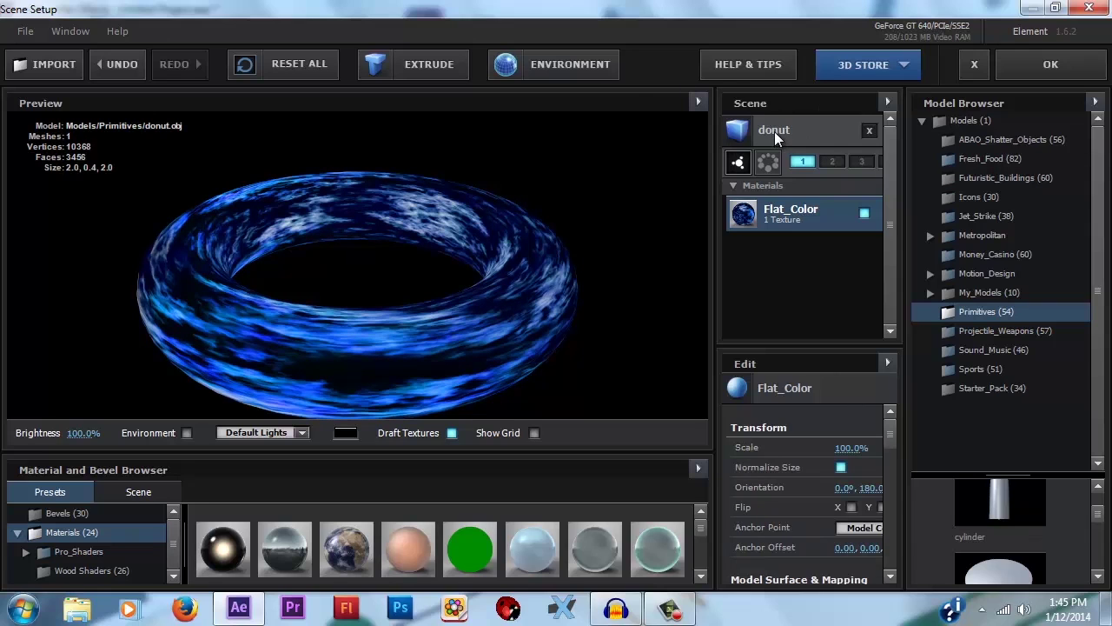
left_click_drag(713, 442, 623, 443)
scroll(708, 495, "down", 3)
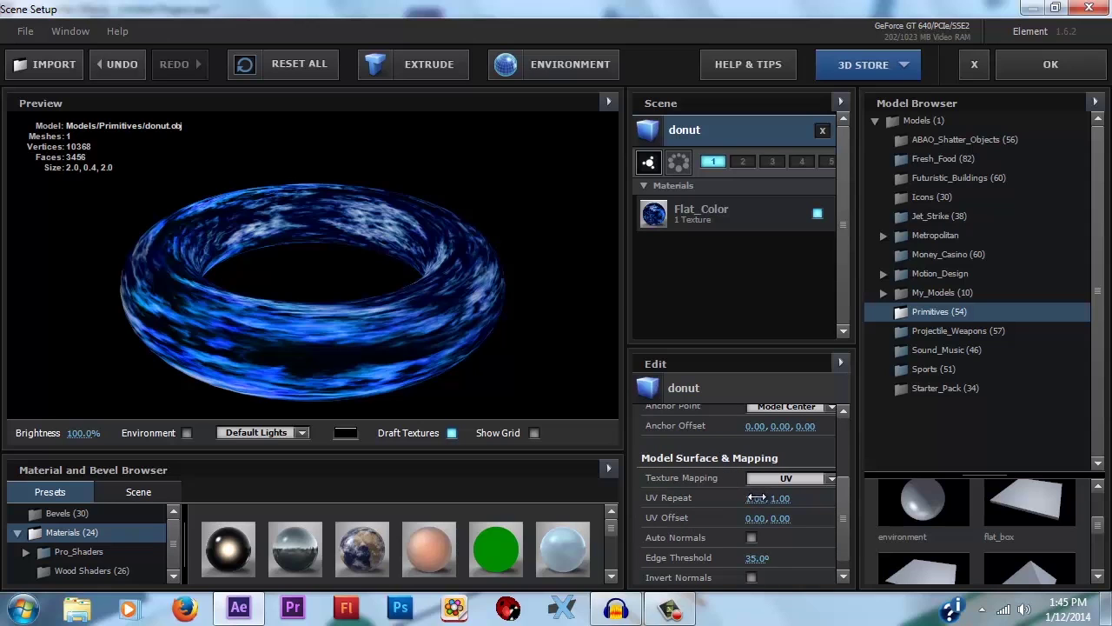
left_click_drag(756, 497, 912, 507)
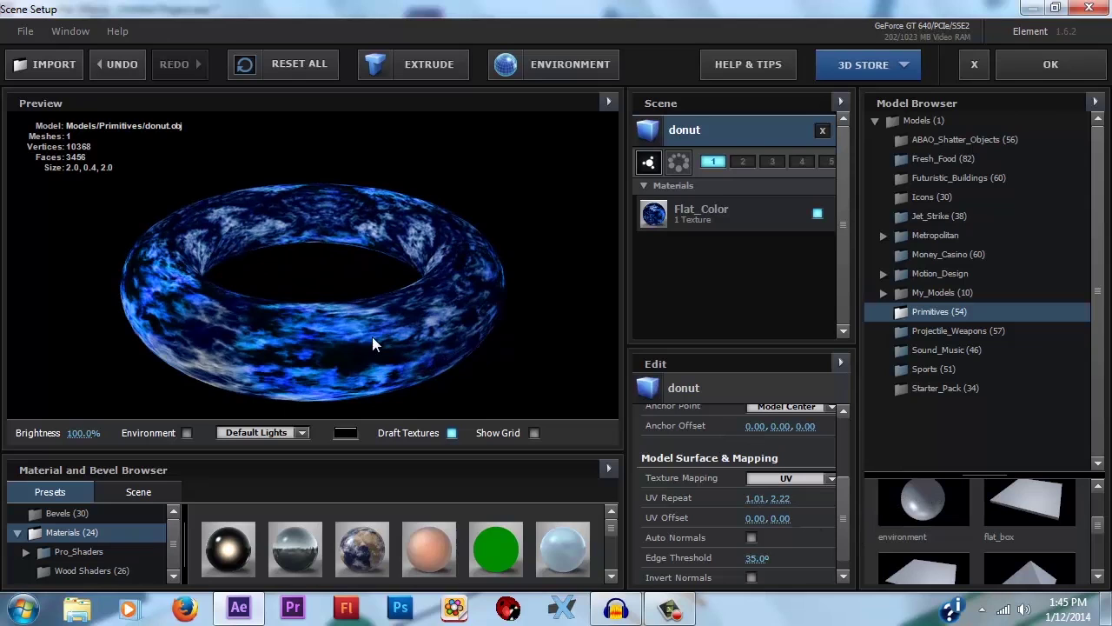
mouse_move(372, 343)
left_mouse_down()
mouse_move(342, 348)
mouse_move(367, 368)
mouse_move(376, 346)
left_mouse_up()
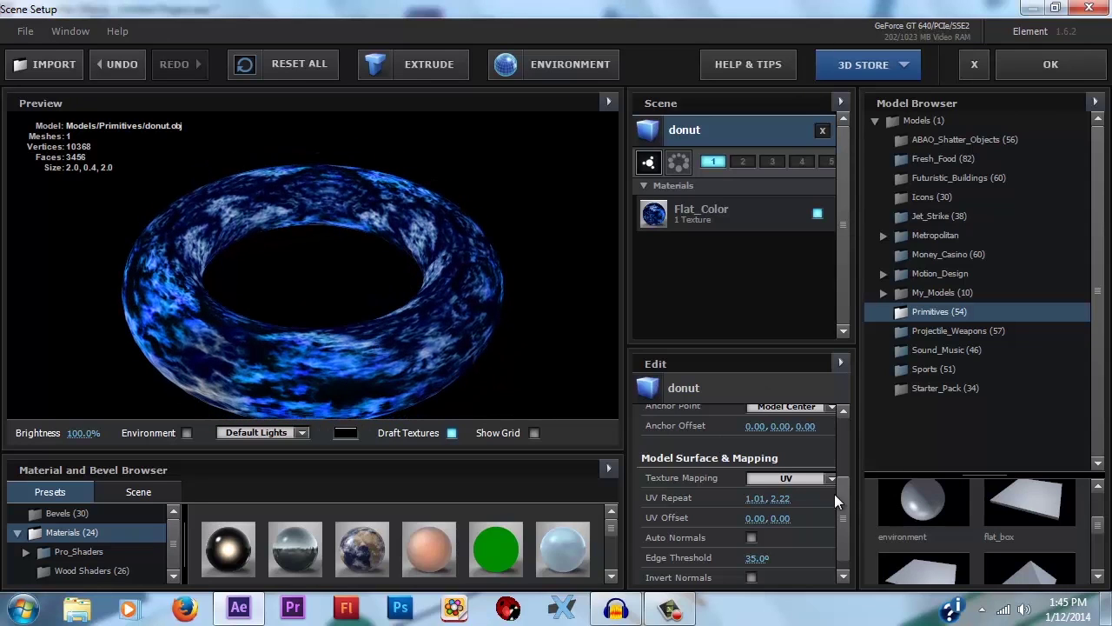
left_click_drag(779, 498, 935, 493)
left_click(759, 498)
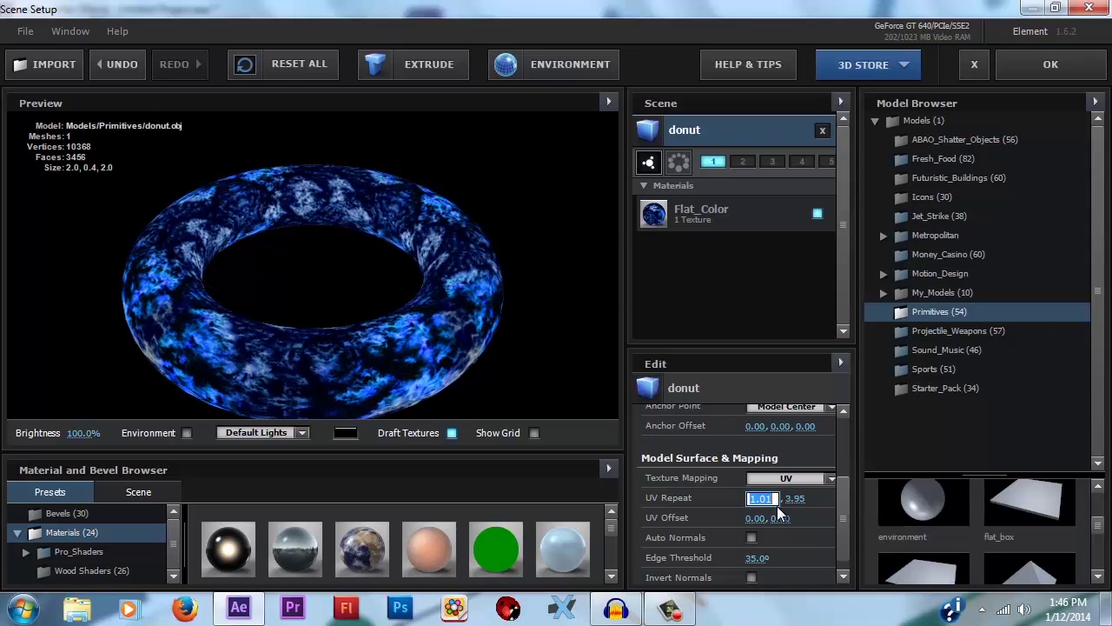
type("2")
key("Return")
left_click(784, 499)
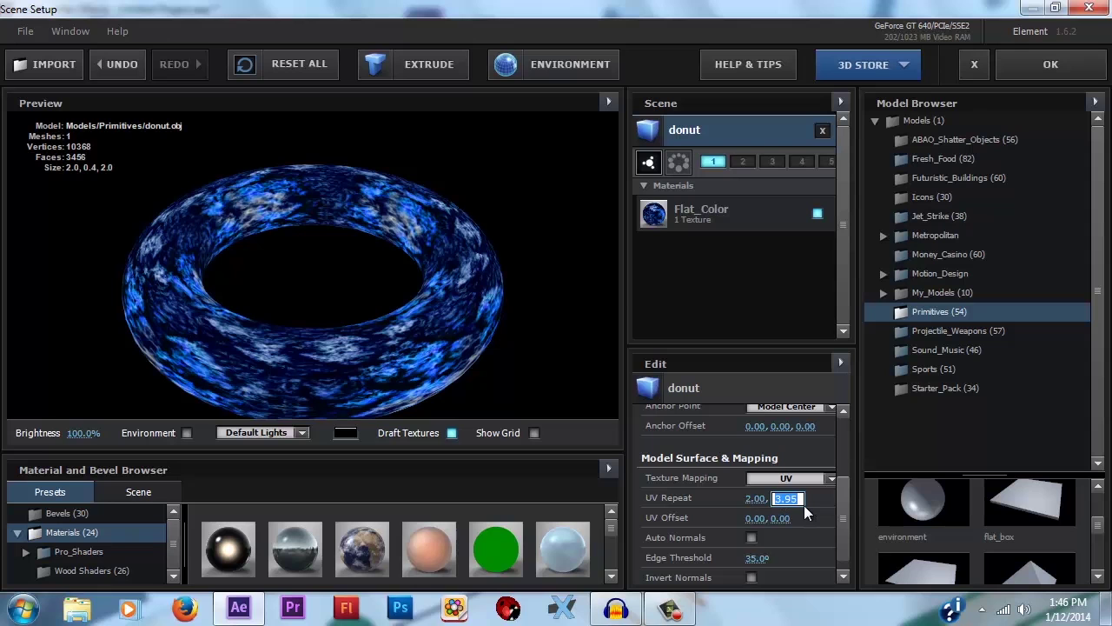
type("6")
key("Return")
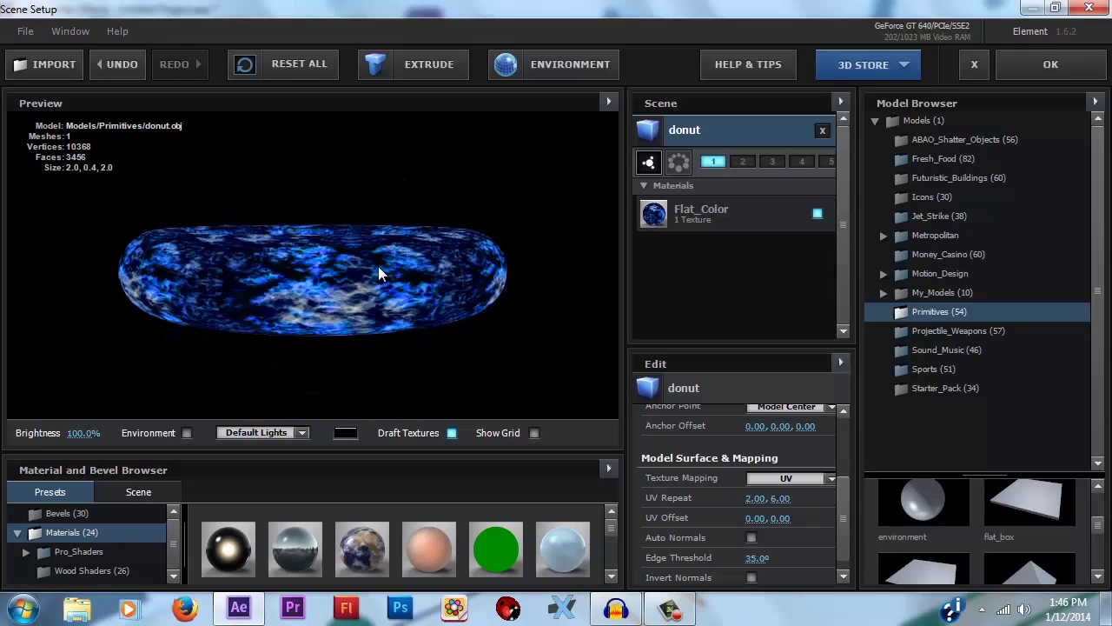
Invert the donut's normals, rotating the preview to check the tunnel interior
left_click_drag(341, 289, 424, 273)
left_click_drag(417, 314, 344, 270)
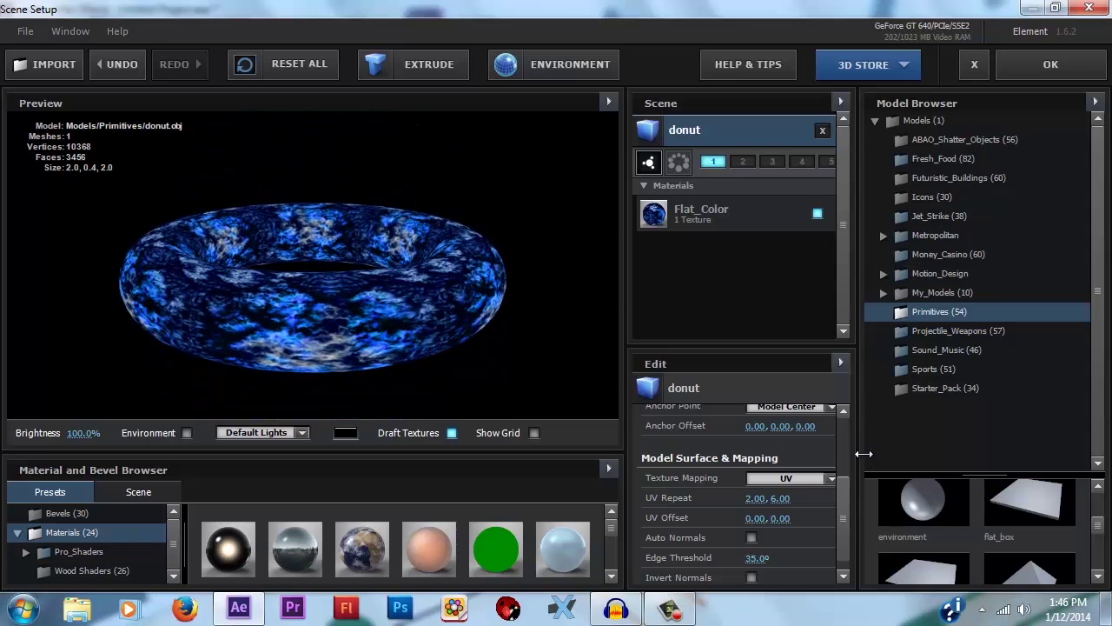
left_click_drag(846, 517, 843, 524)
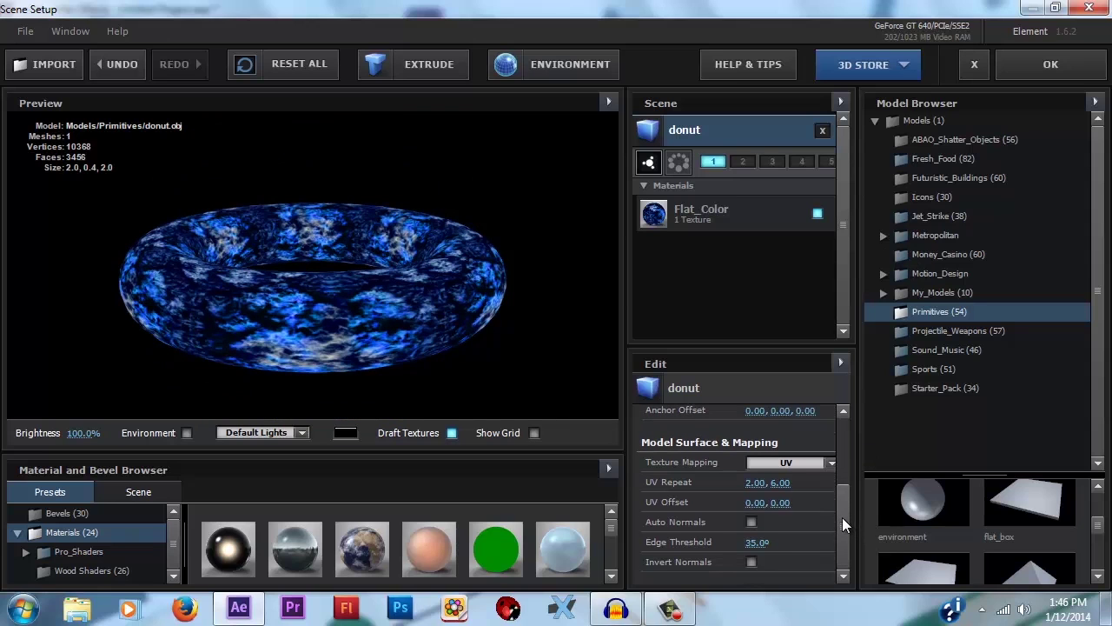
left_click_drag(325, 257, 337, 292)
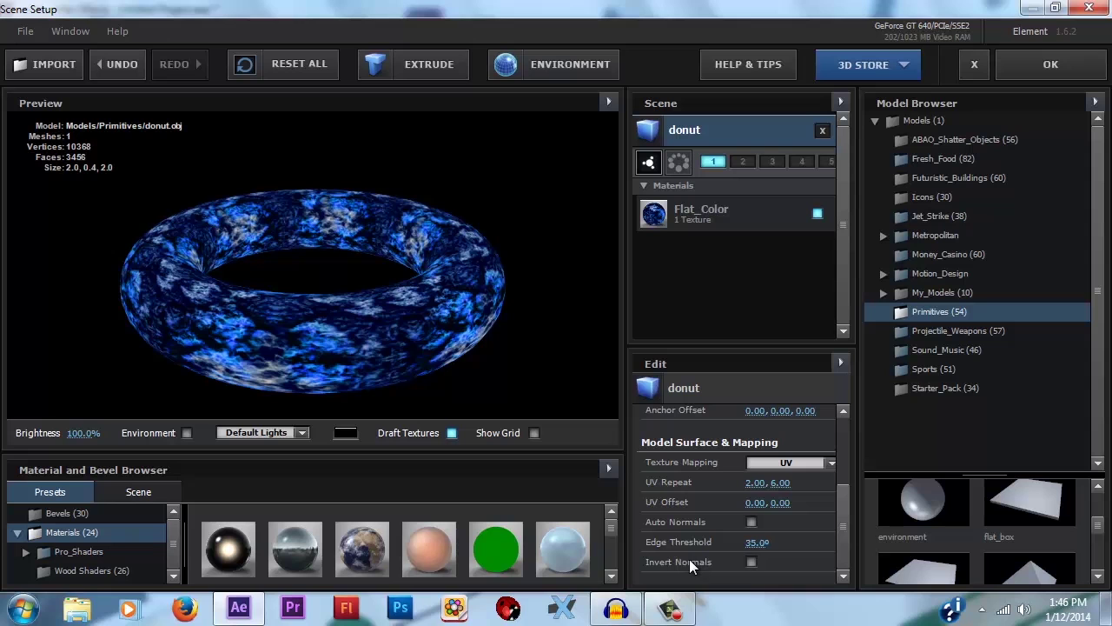
left_click(751, 563)
left_click_drag(382, 320, 371, 287)
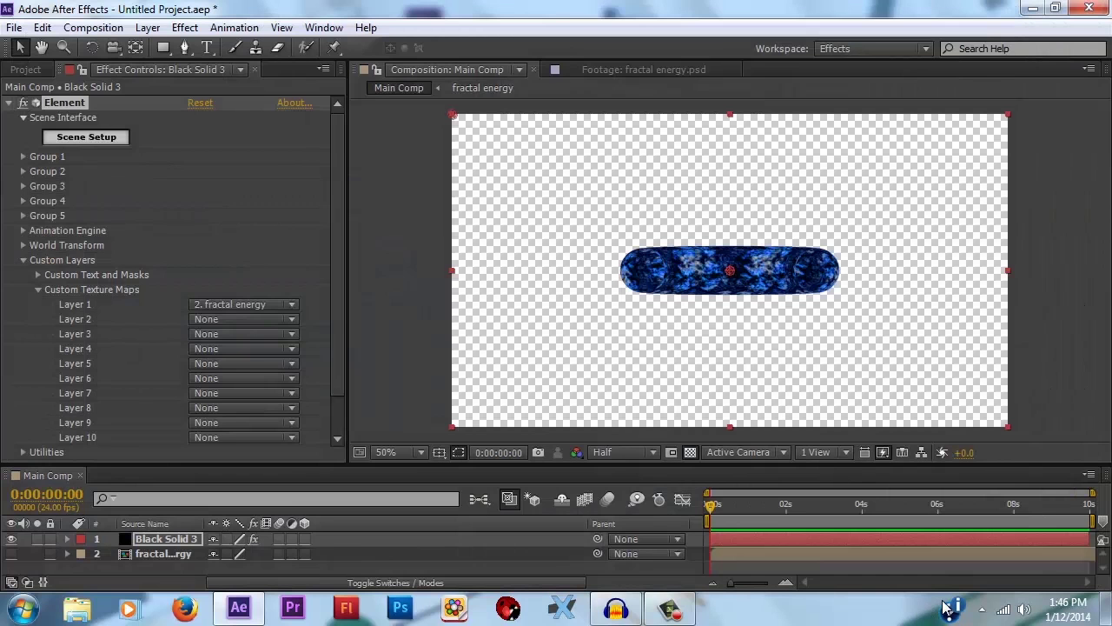
Add Camera 1 to Main Comp with default settings
left_click(148, 27)
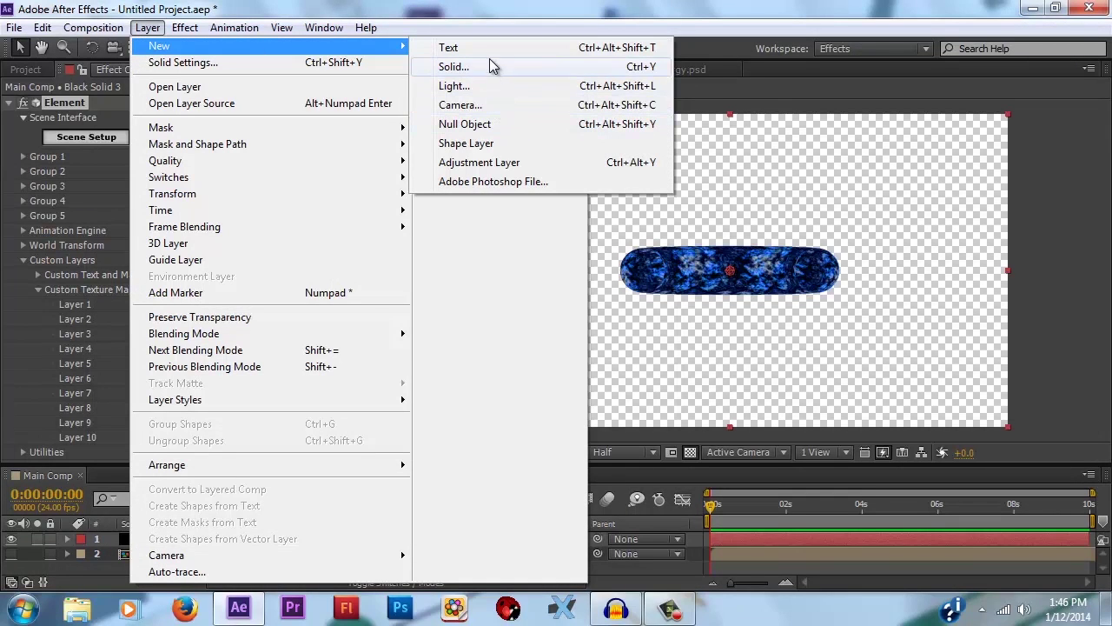
left_click(507, 108)
left_click(661, 580)
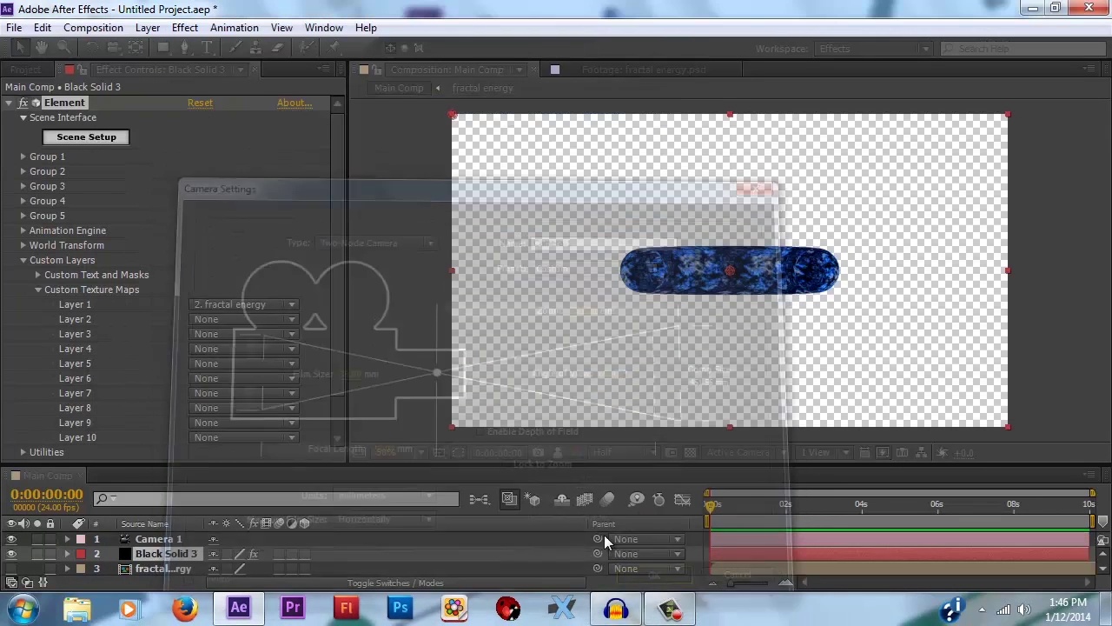
Create a Group 1 null from Element's Group Utilities
left_click(152, 554)
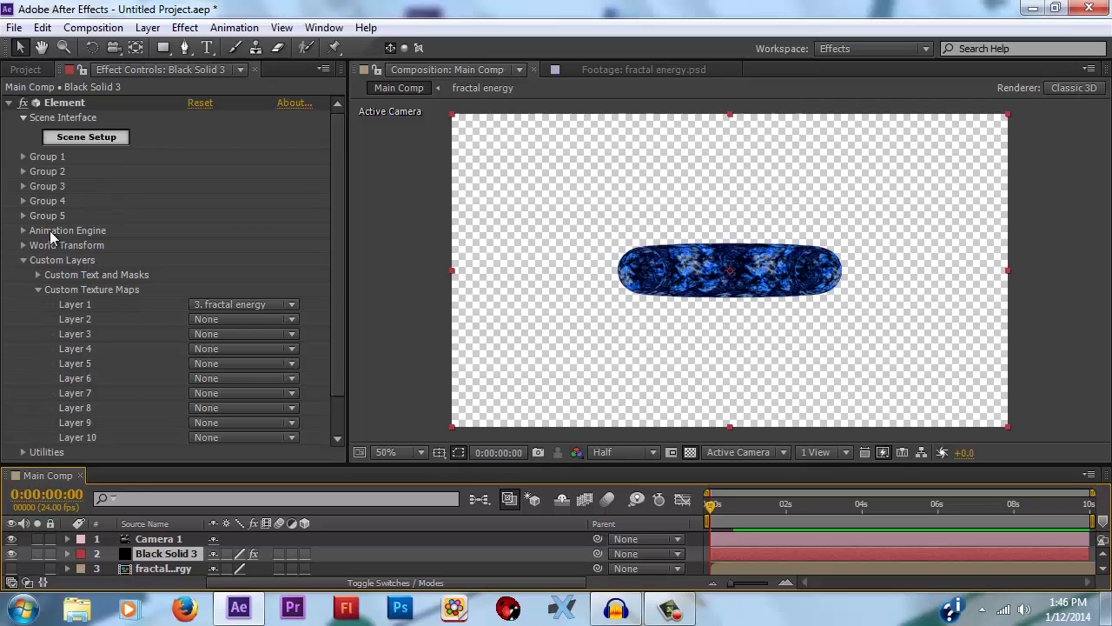
left_click(23, 260)
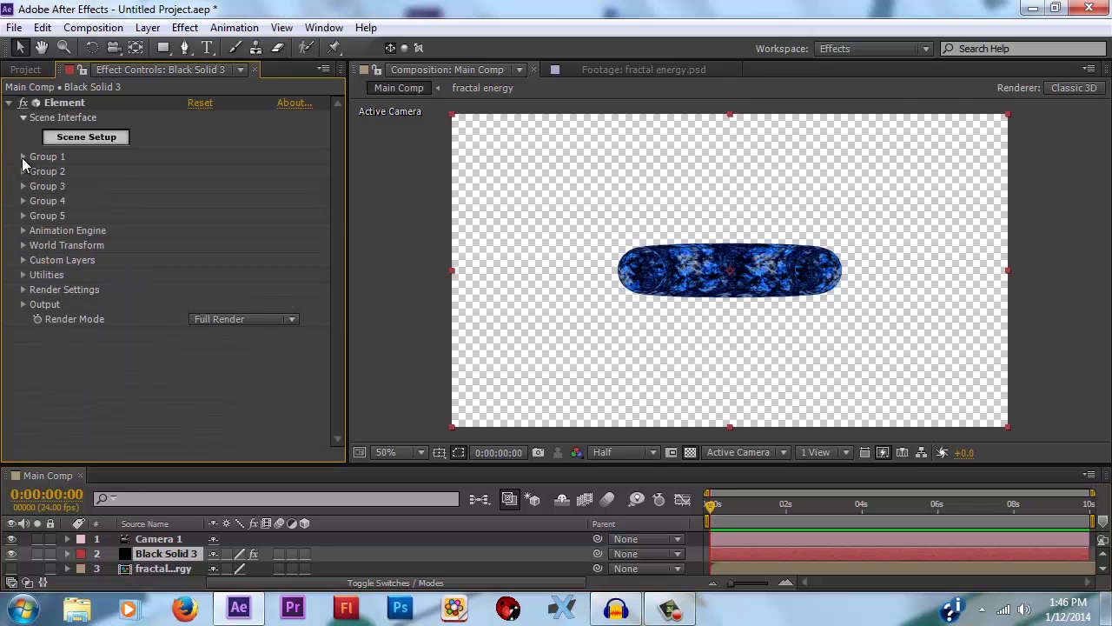
left_click(22, 156)
left_click(55, 231)
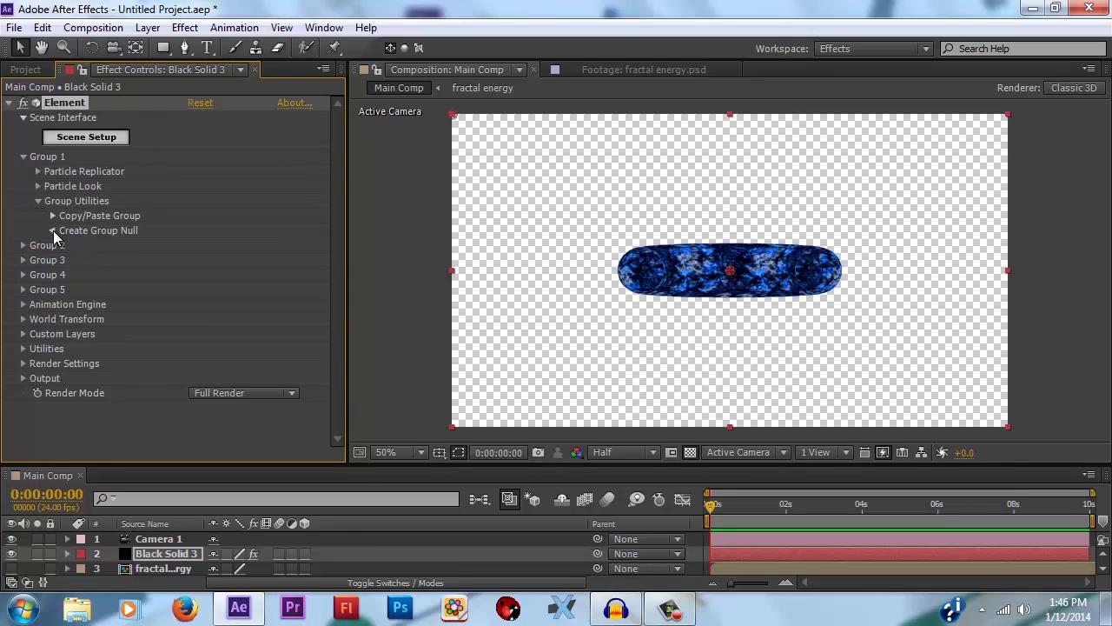
left_click(100, 251)
Dolly the camera in, then move the Group 1 Null left and scale it up
left_click(161, 554)
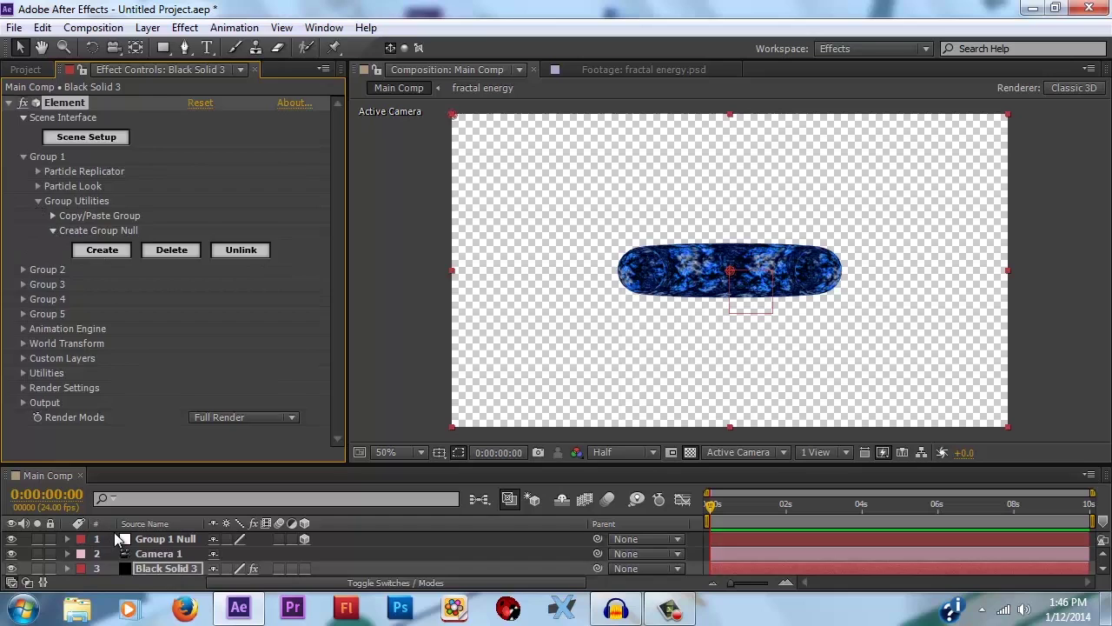
left_click_drag(114, 47, 165, 103)
left_click_drag(716, 274, 713, 160)
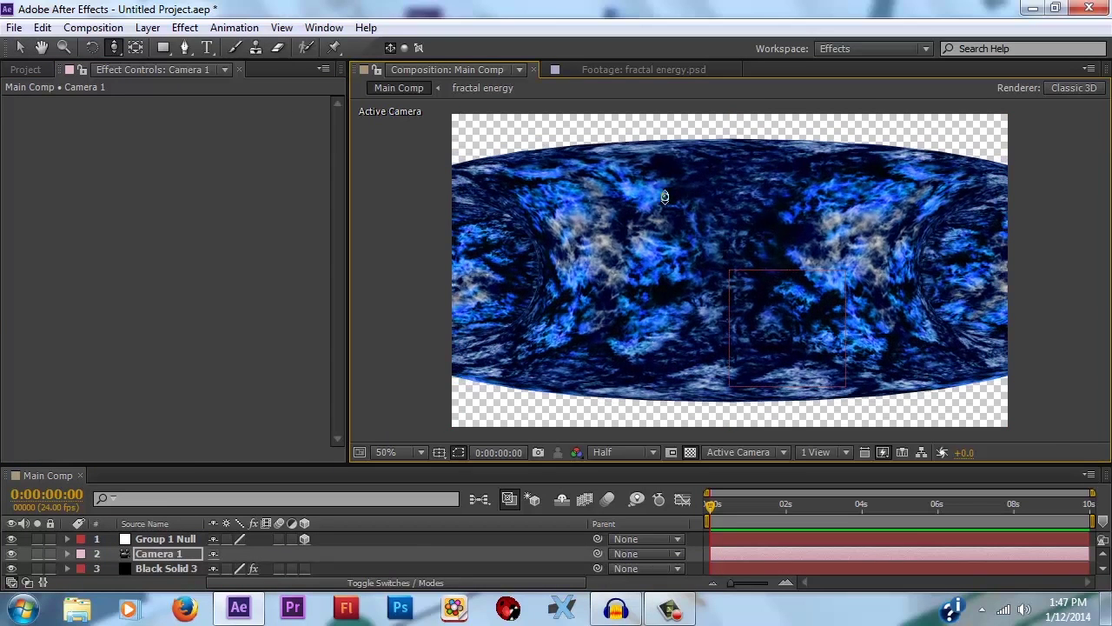
left_click(165, 539)
left_click(21, 47)
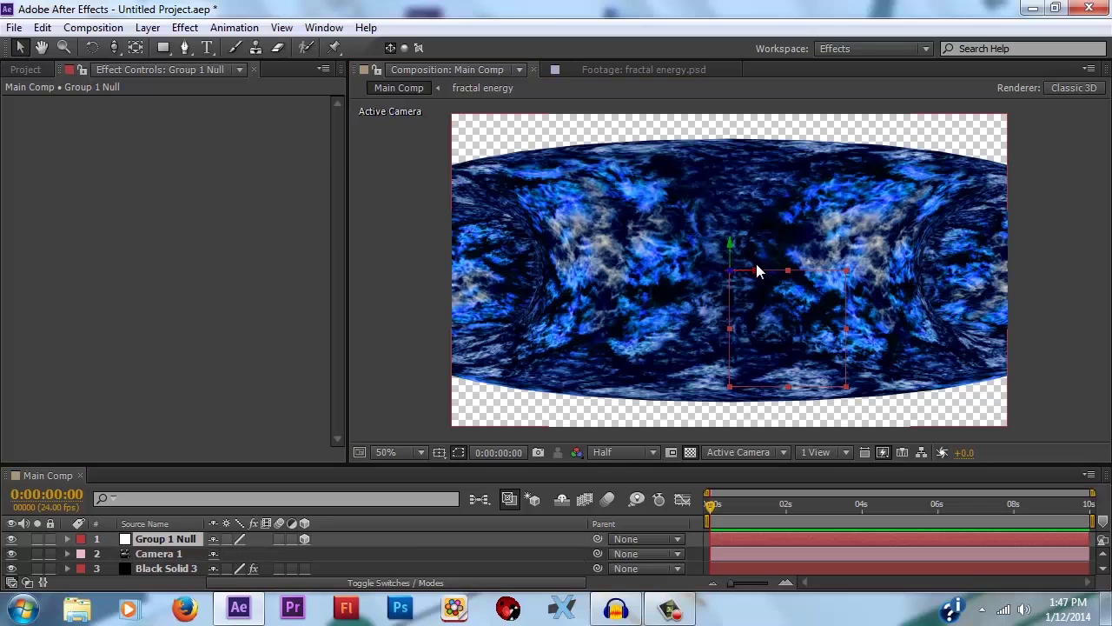
left_click_drag(757, 275, 626, 296)
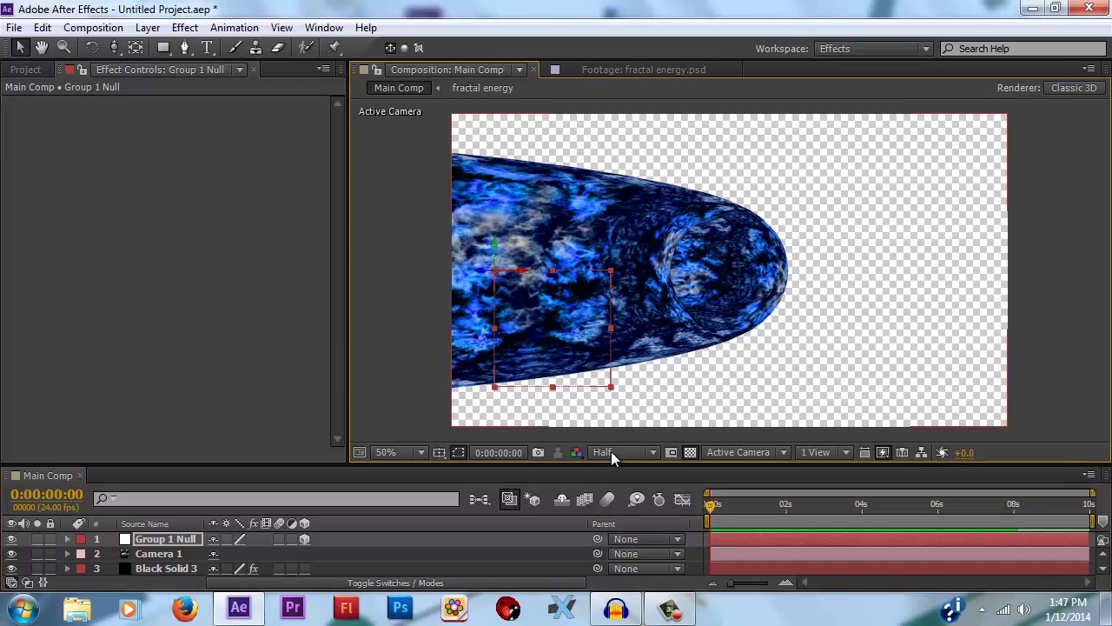
left_click_drag(613, 393, 398, 289)
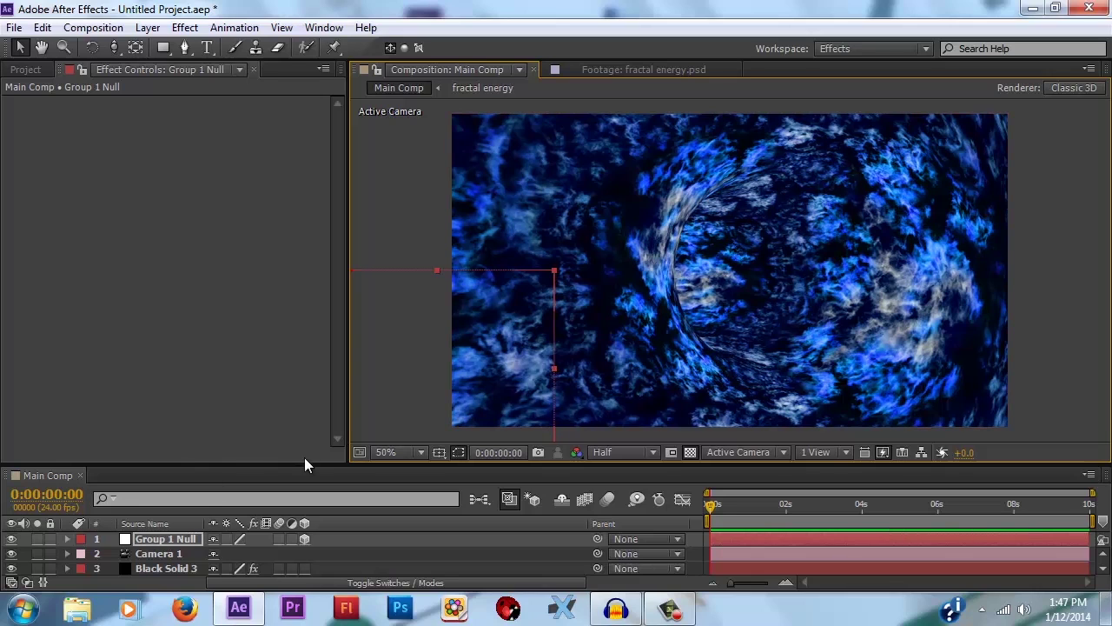
Give the Group 1 Null's Y Rotation the expression time*80
left_click(56, 540)
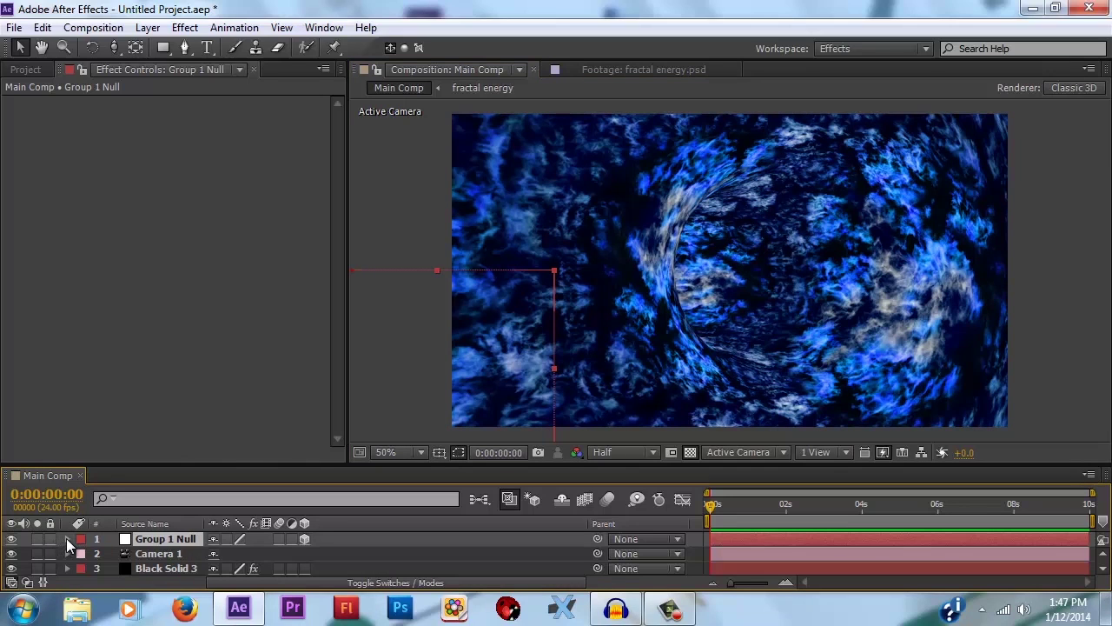
left_click(67, 539)
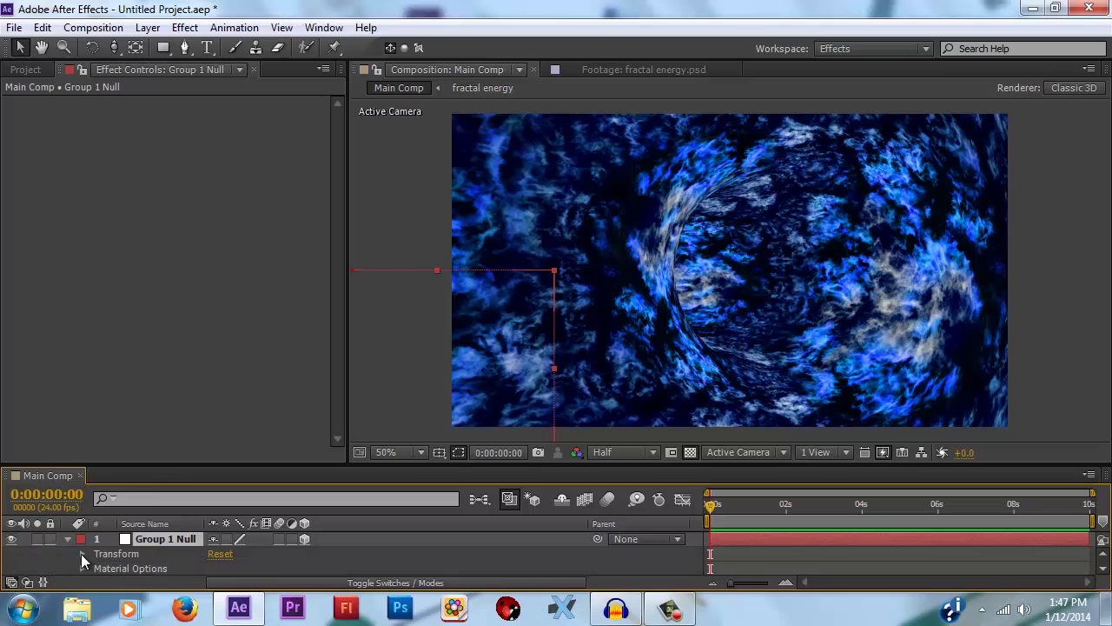
left_click(80, 554)
left_click_drag(143, 462, 163, 354)
mouse_move(233, 519)
left_mouse_down()
mouse_move(264, 519)
mouse_move(218, 527)
mouse_move(229, 529)
left_mouse_up()
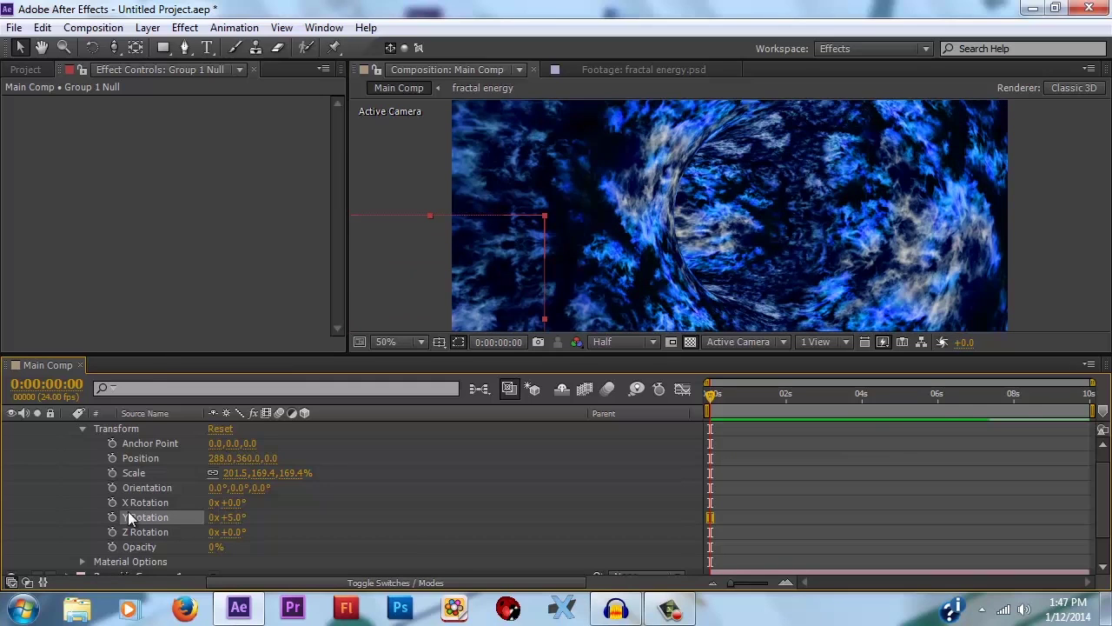
left_click(113, 516, "alt")
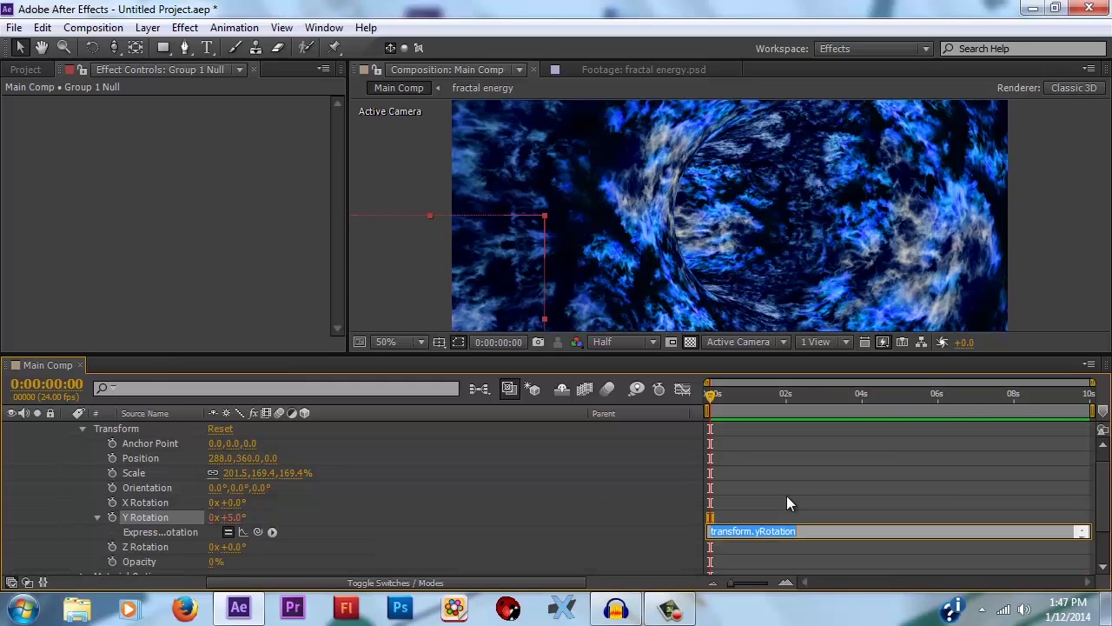
type("time*80")
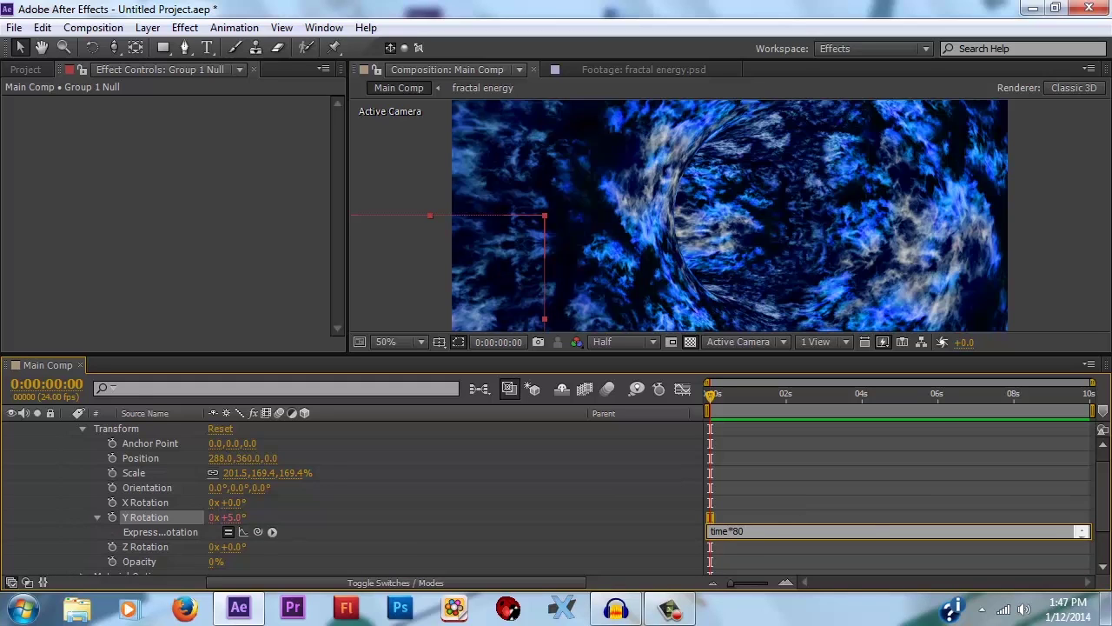
left_click(815, 475)
RAM-preview the spinning fractal tunnel, leaving the expression unchanged
key("KP_0")
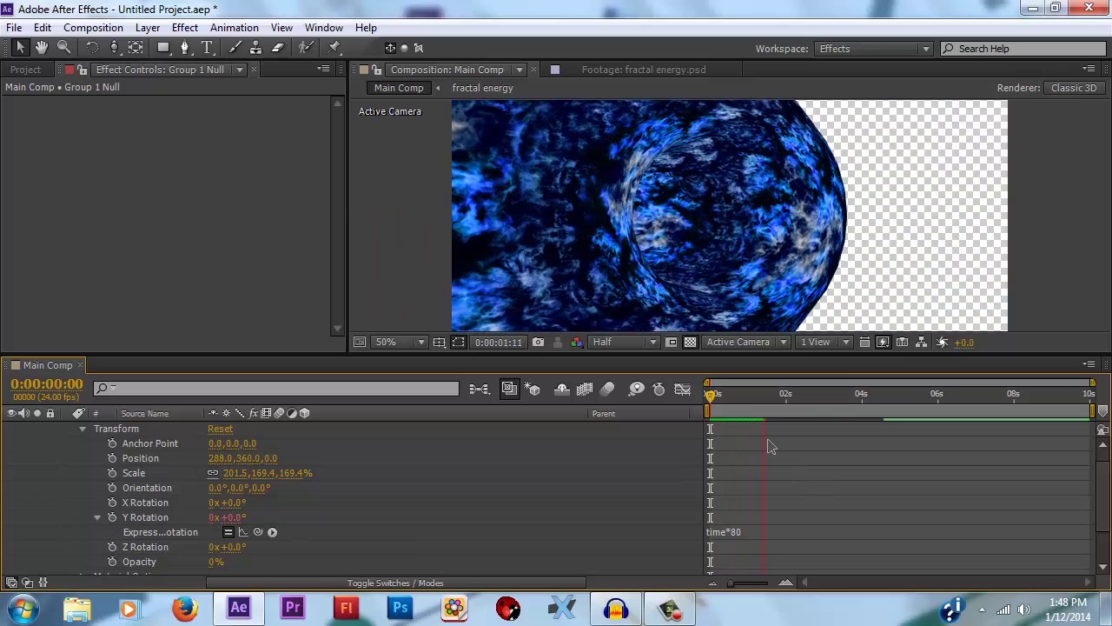
left_click(739, 551)
left_click(738, 531)
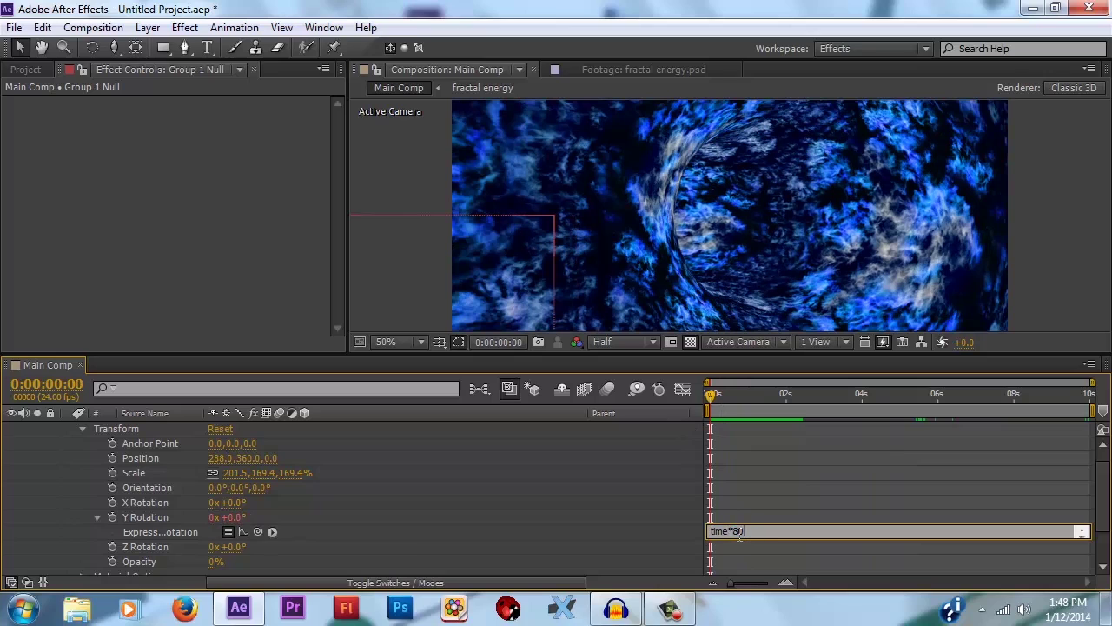
left_click(719, 402)
key("KP_0")
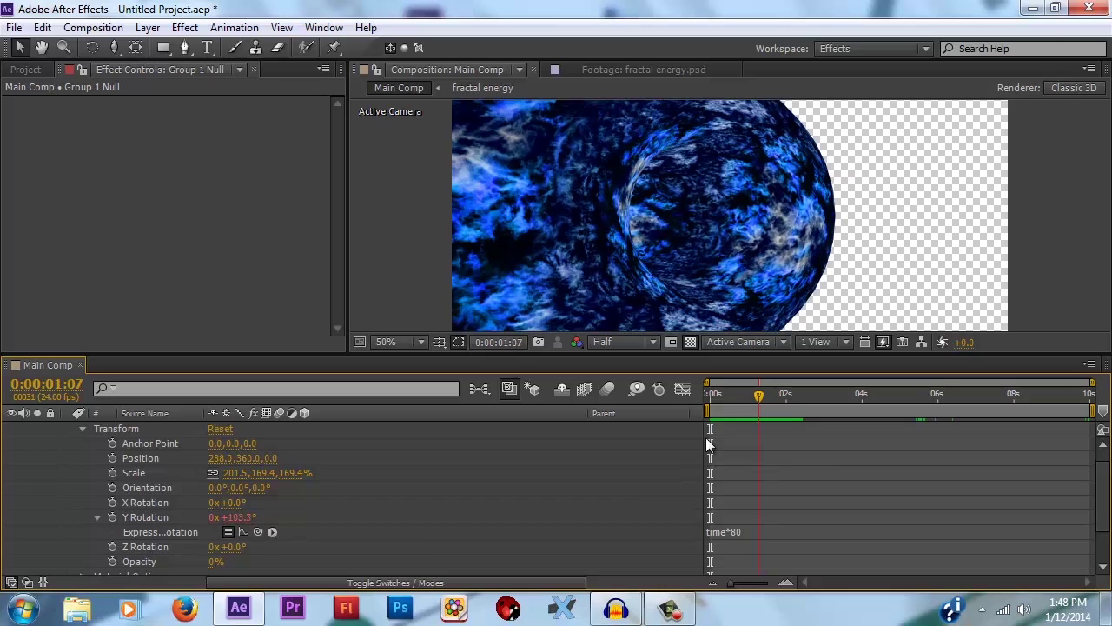
scroll(191, 484, "up", 1)
Pan Camera 1 sideways with the Track XY Camera Tool so the tunnel shifts right
left_click(69, 430)
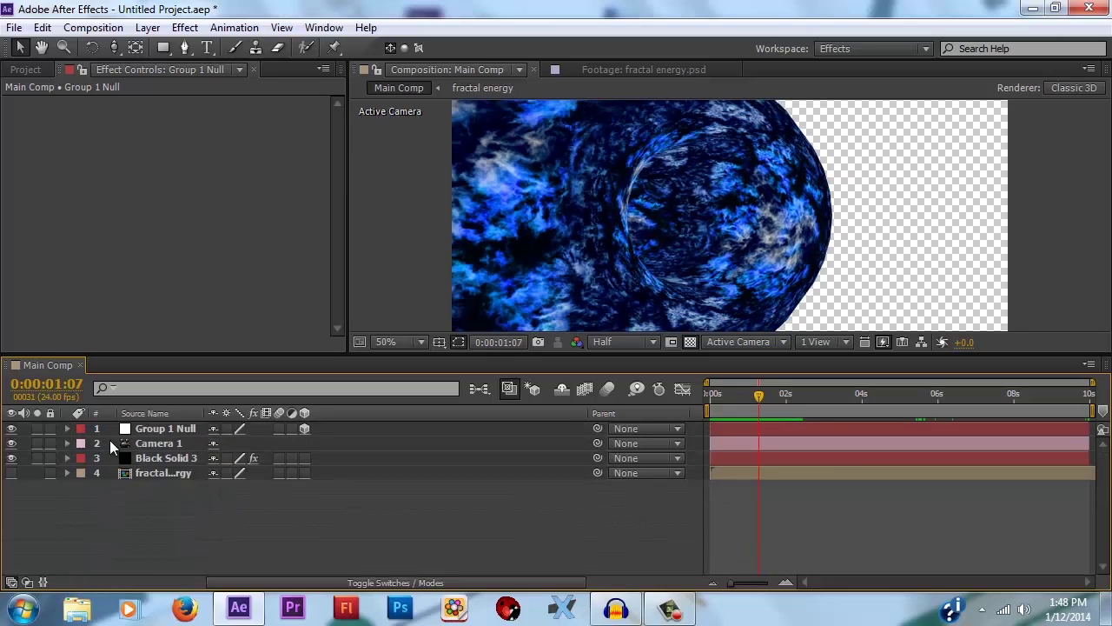
left_click(167, 444)
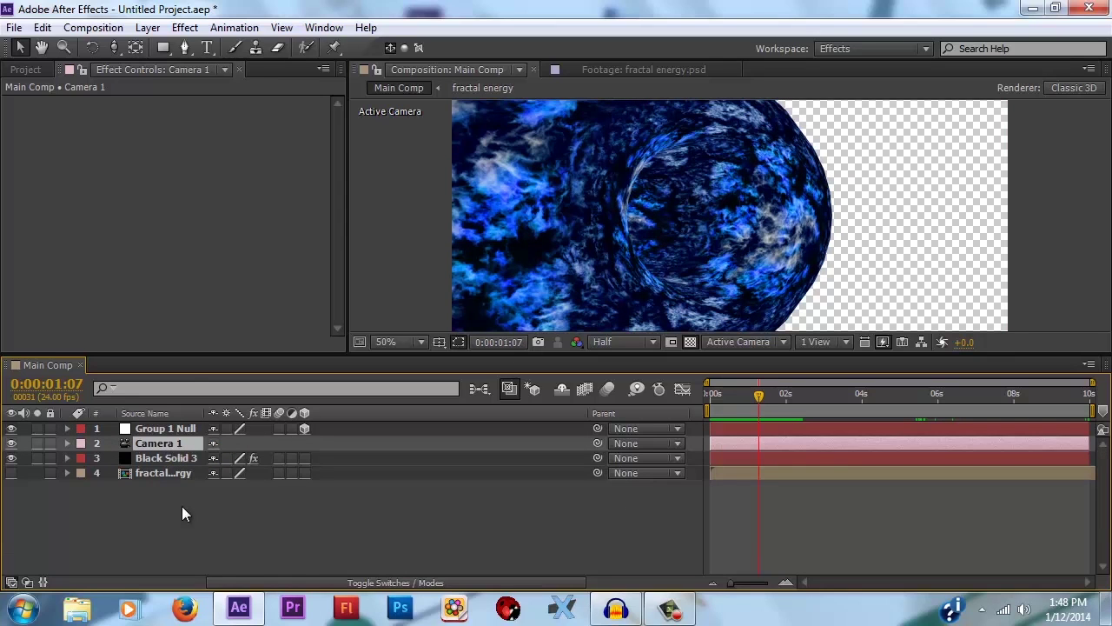
left_click(119, 47)
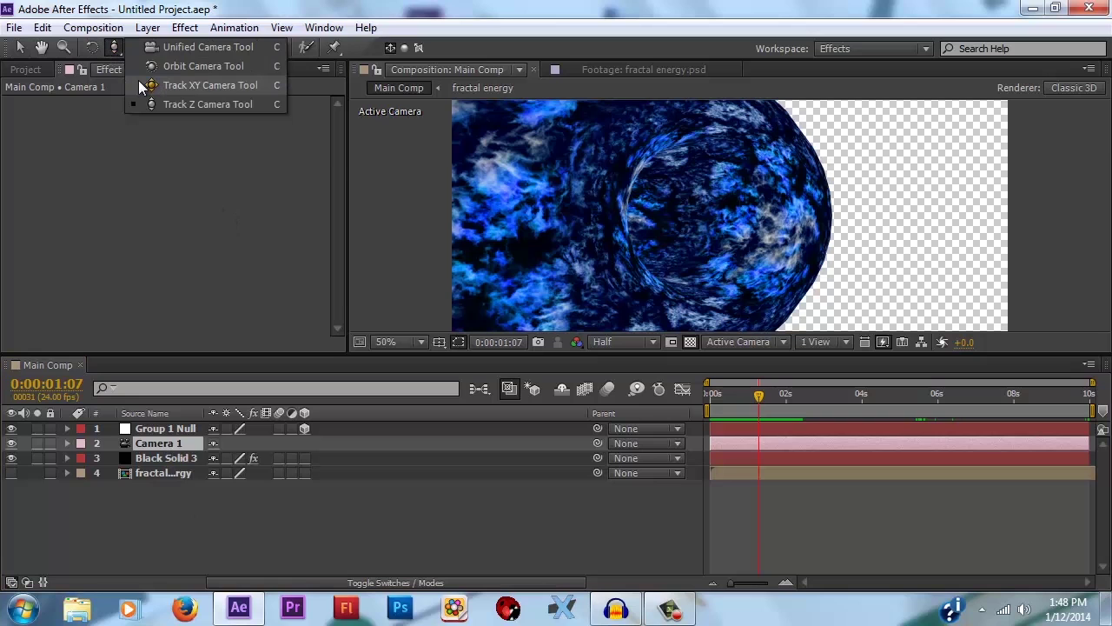
left_click(209, 85)
left_click_drag(763, 270, 787, 481)
Dolly Camera 1 forward into the tunnel with the Track Z Camera Tool and preview it
left_click(116, 46)
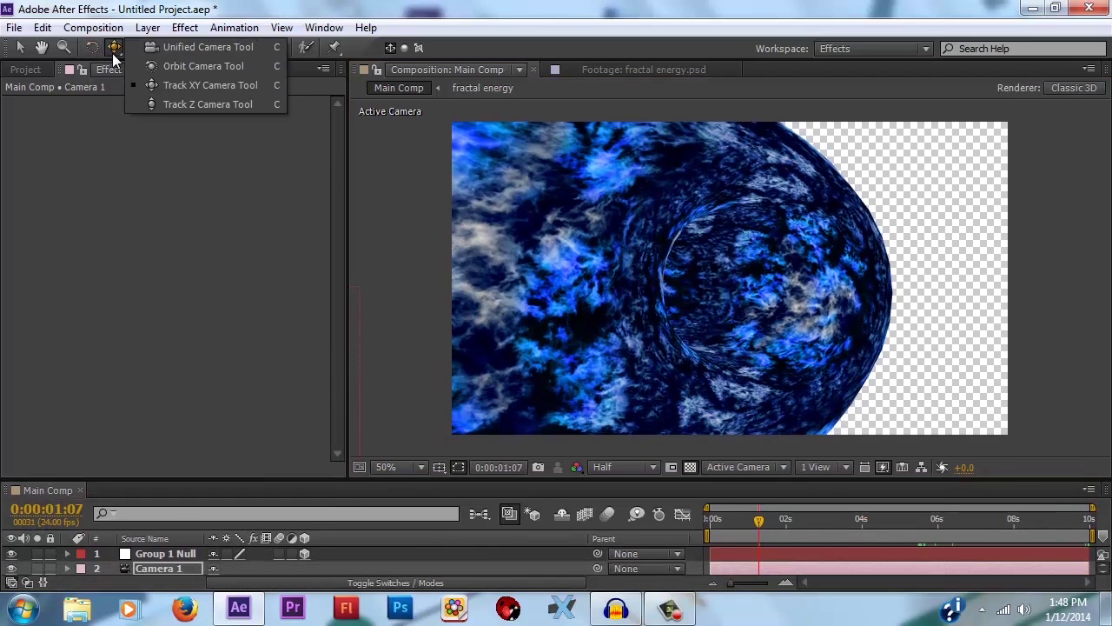
left_click(165, 104)
left_click_drag(770, 372, 768, 322)
key("space")
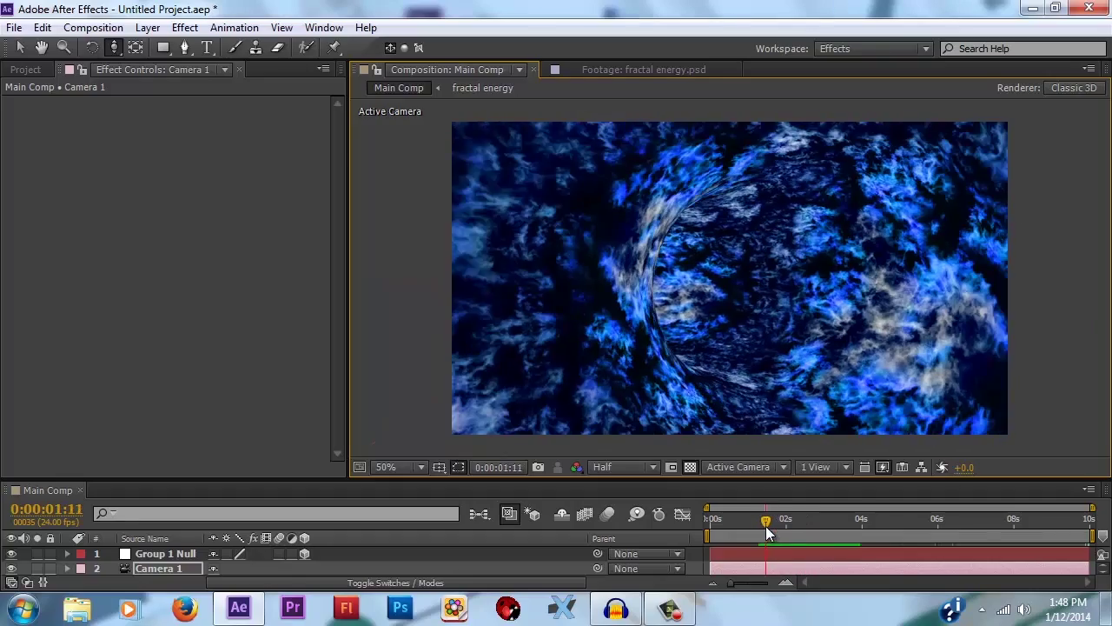
left_click(765, 526)
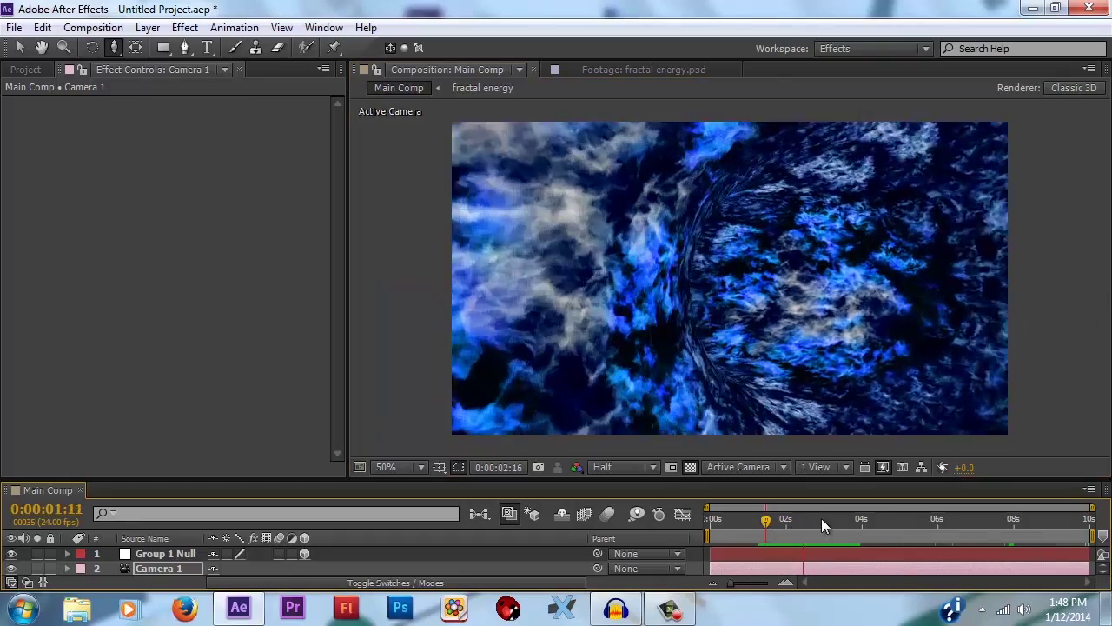
left_click_drag(113, 480, 113, 414)
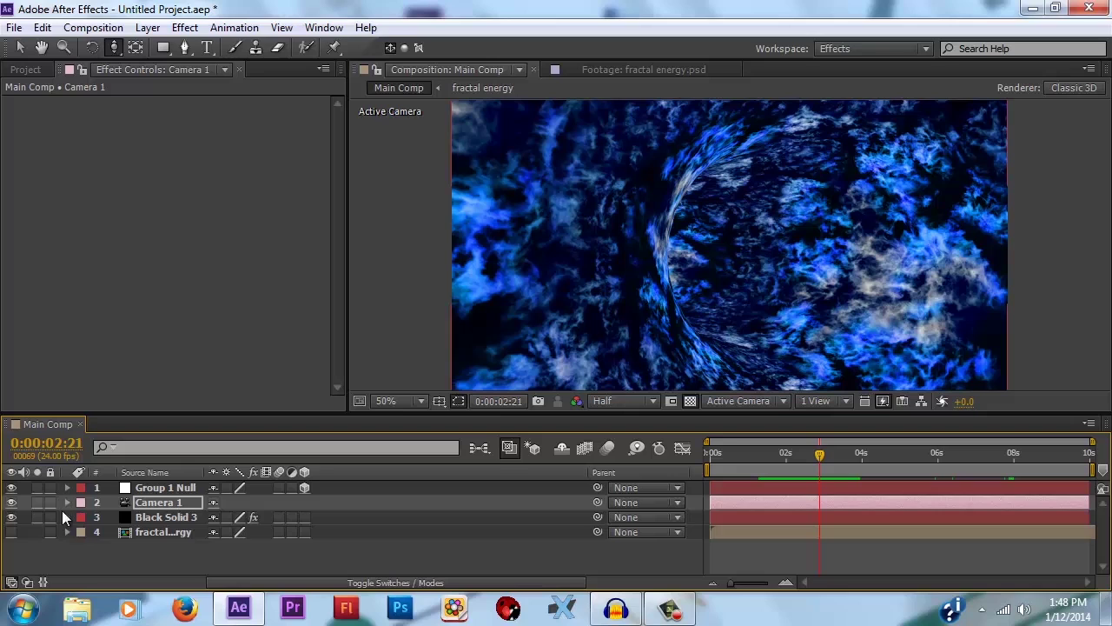
Add a wiggle expression to Camera 1's Z Rotation and scrub back to the first frame
left_click(66, 502)
left_click(79, 518)
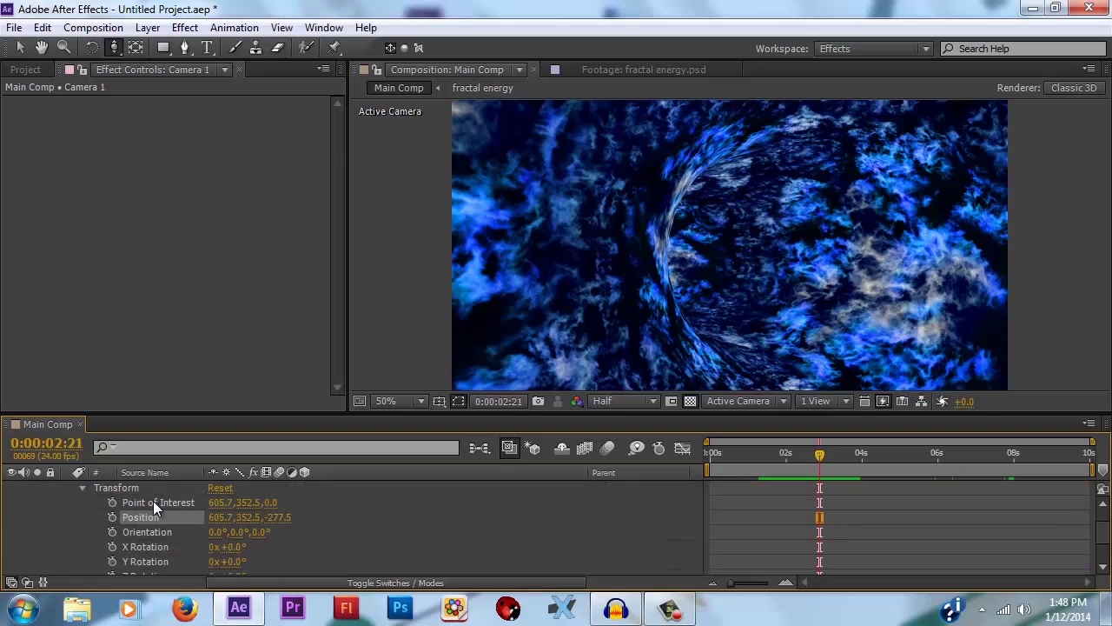
scroll(172, 501, "down", 2)
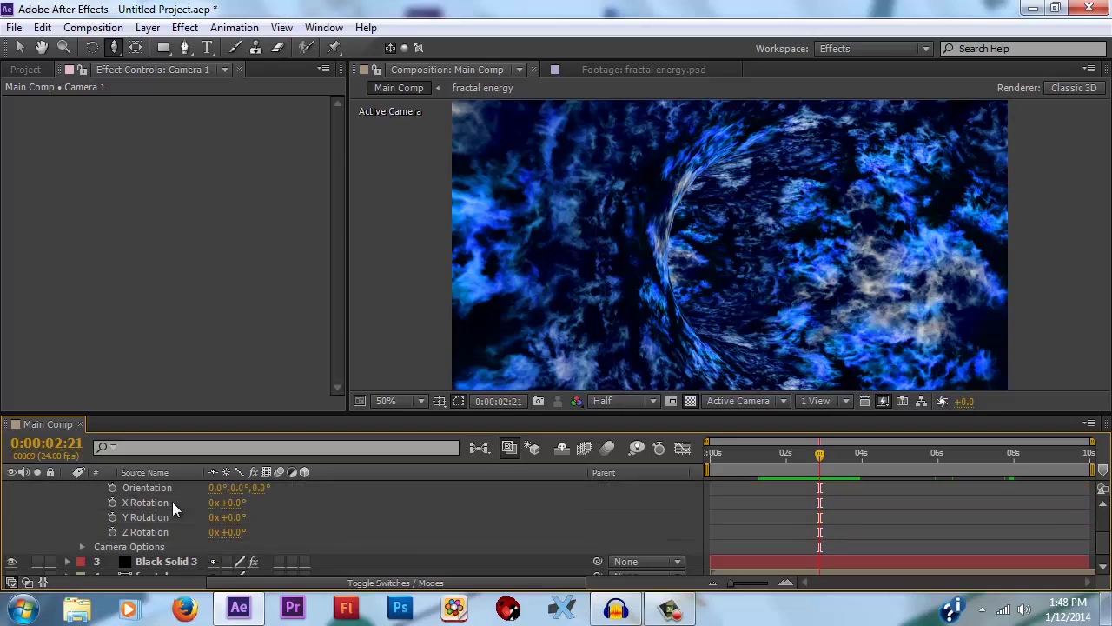
left_click(112, 531, "alt")
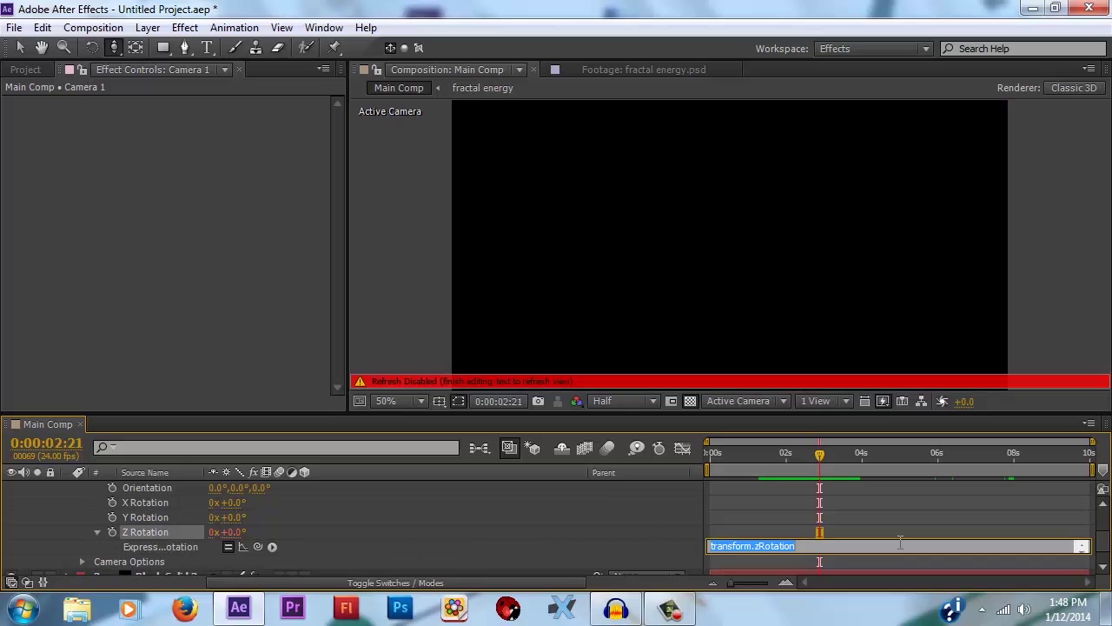
type("wiggle(.5,10")
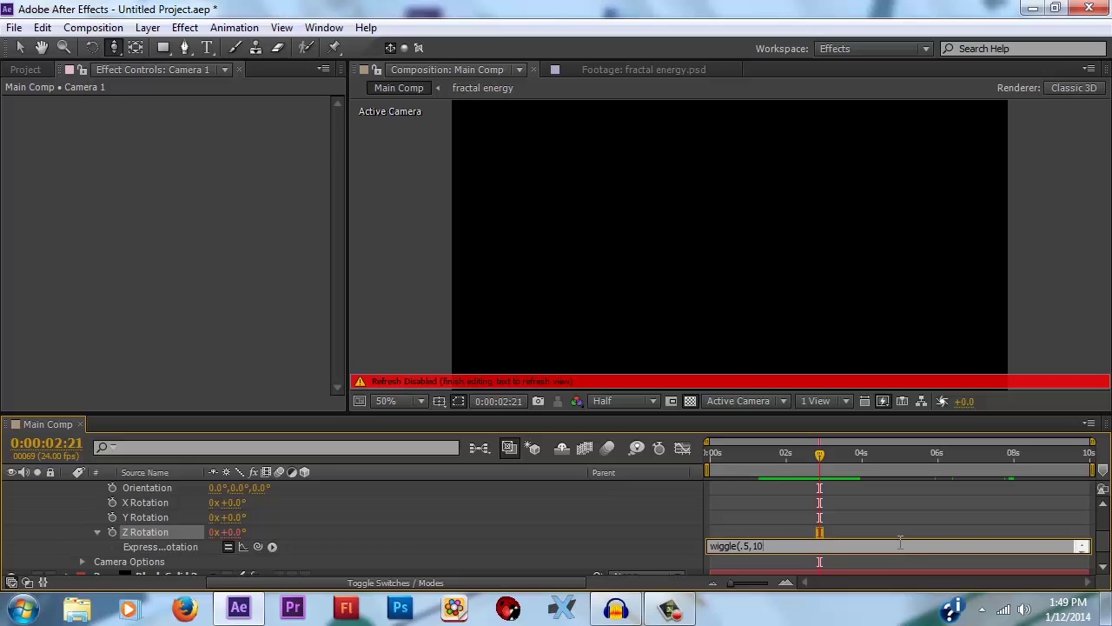
left_click(762, 504)
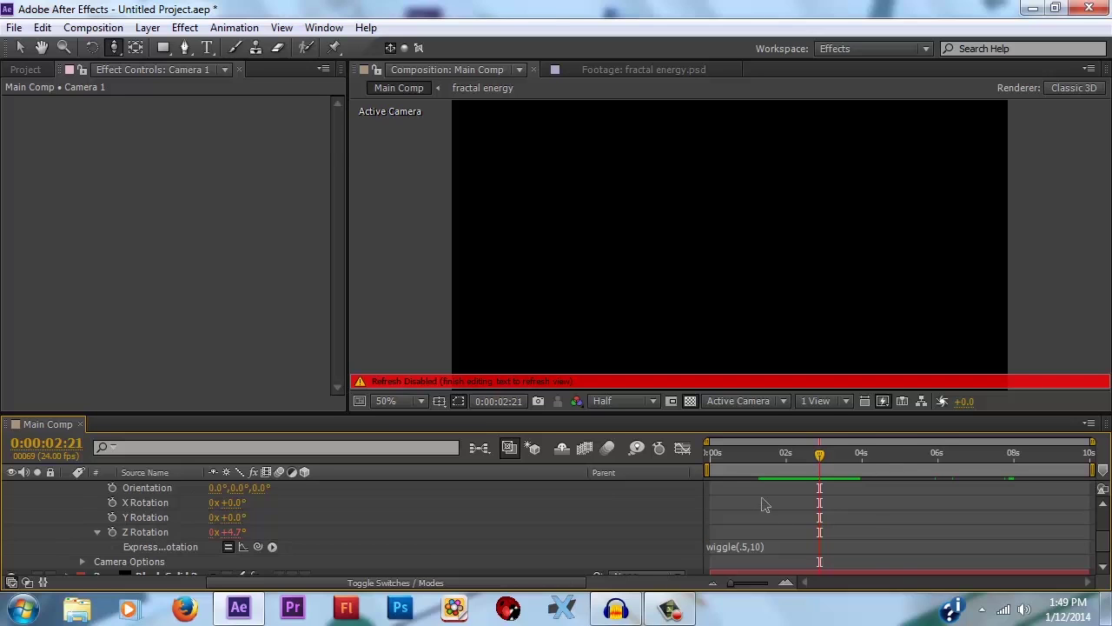
left_click_drag(793, 453, 691, 465)
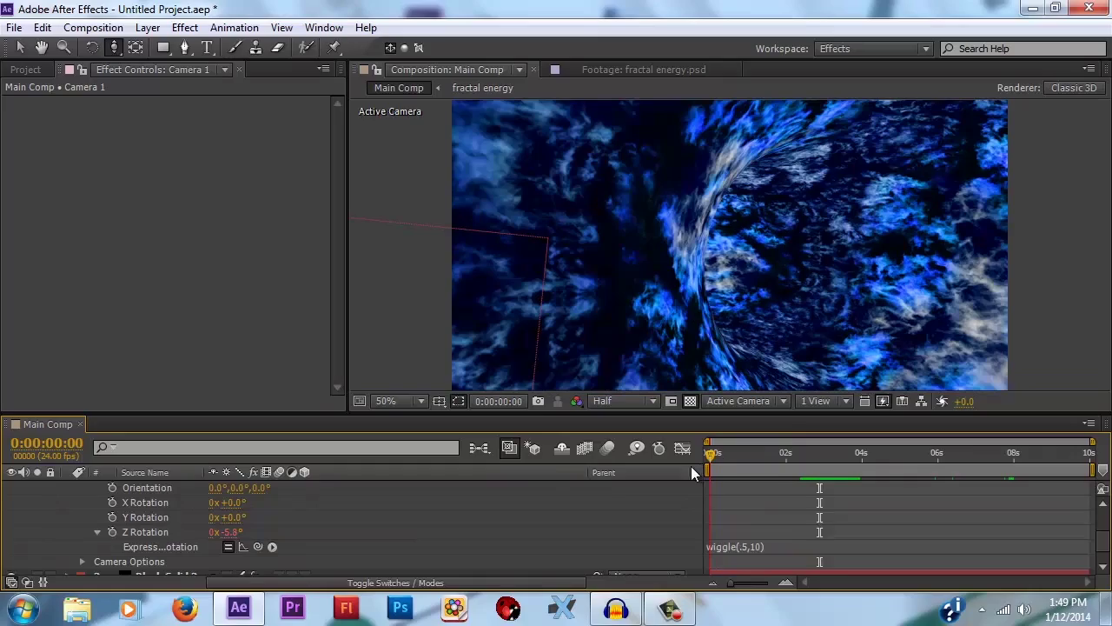
left_click_drag(783, 414, 805, 548)
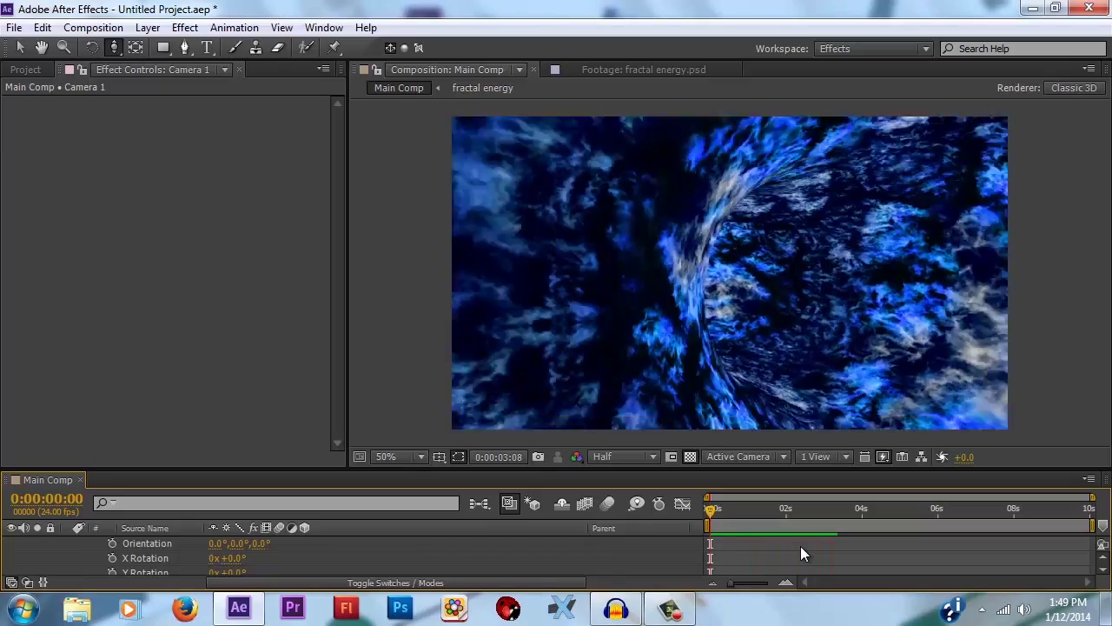
left_click_drag(738, 509, 817, 539)
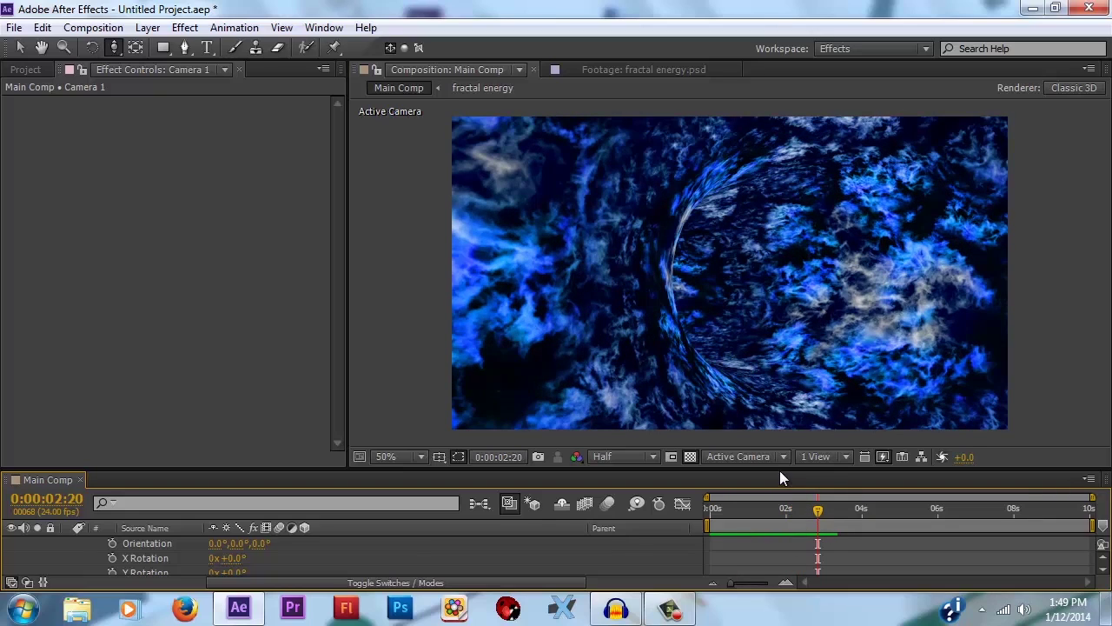
Finalize the Z Rotation expression as wiggle(.5,40) and preview the swaying tunnel
left_click_drag(779, 470, 779, 337)
scroll(773, 410, "up", 2)
double_click(759, 521)
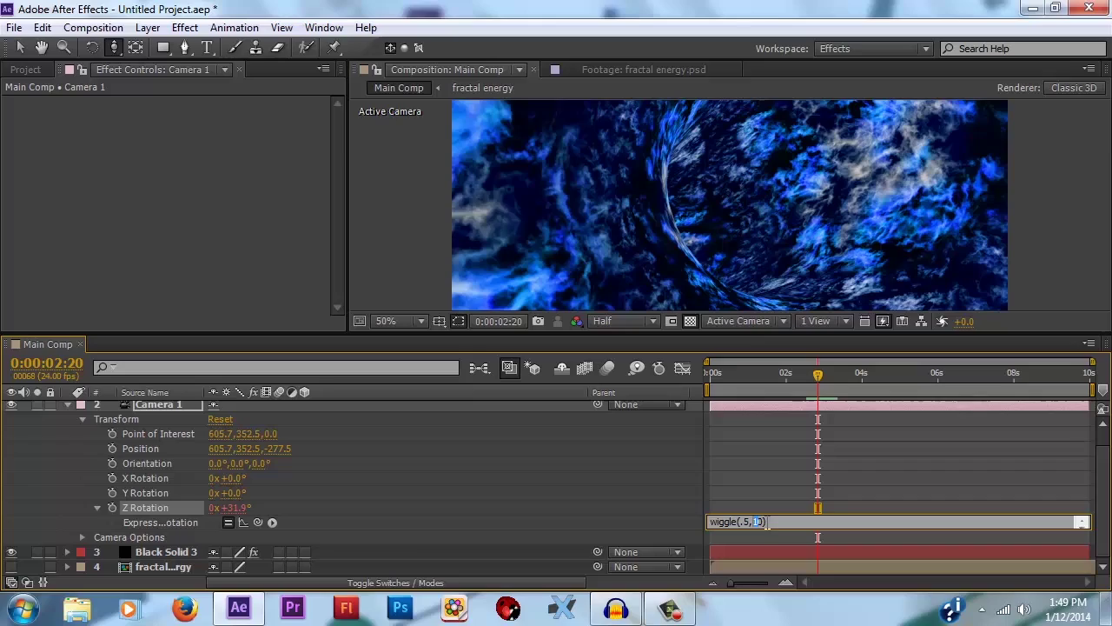
left_click(725, 315)
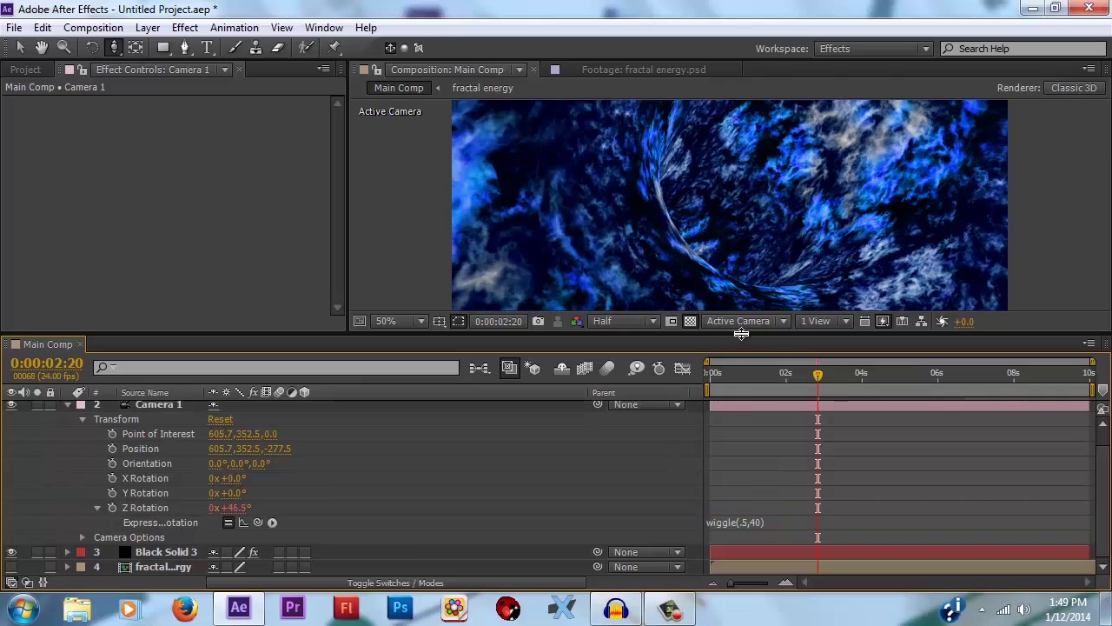
left_click_drag(738, 331, 709, 539)
key("space")
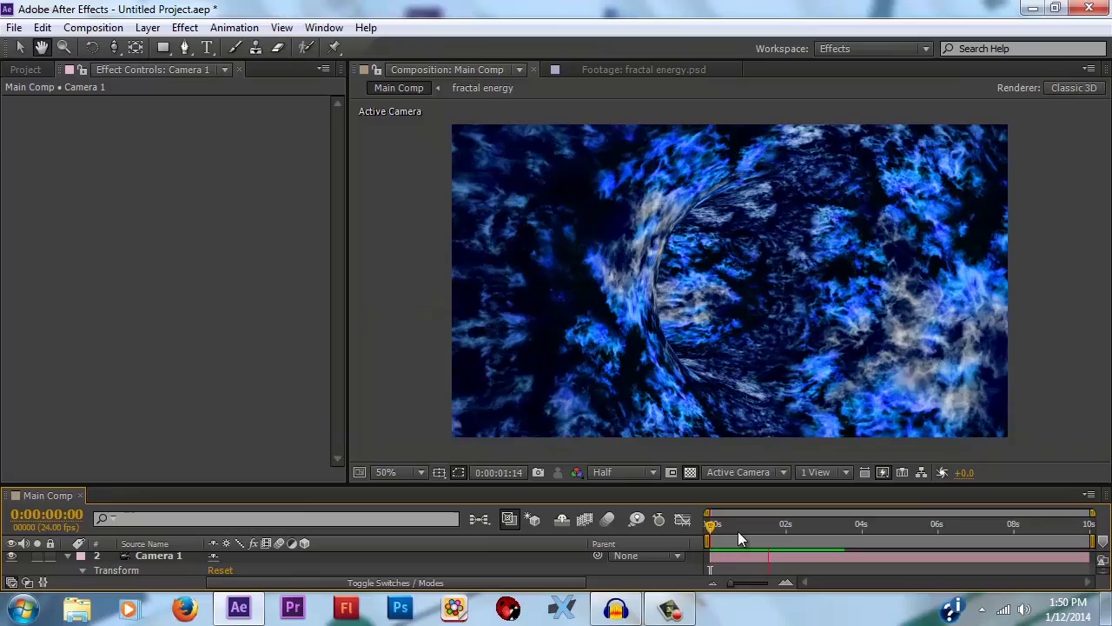
key("space")
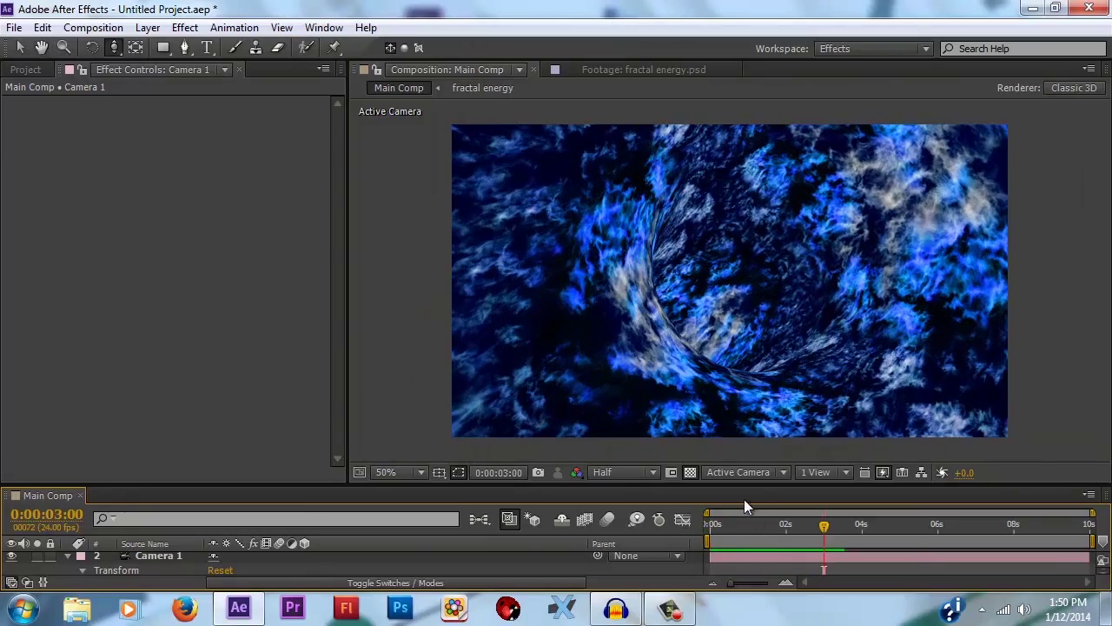
Expand Element's Render Settings > Fog on Black Solid 3
left_click_drag(740, 484, 743, 432)
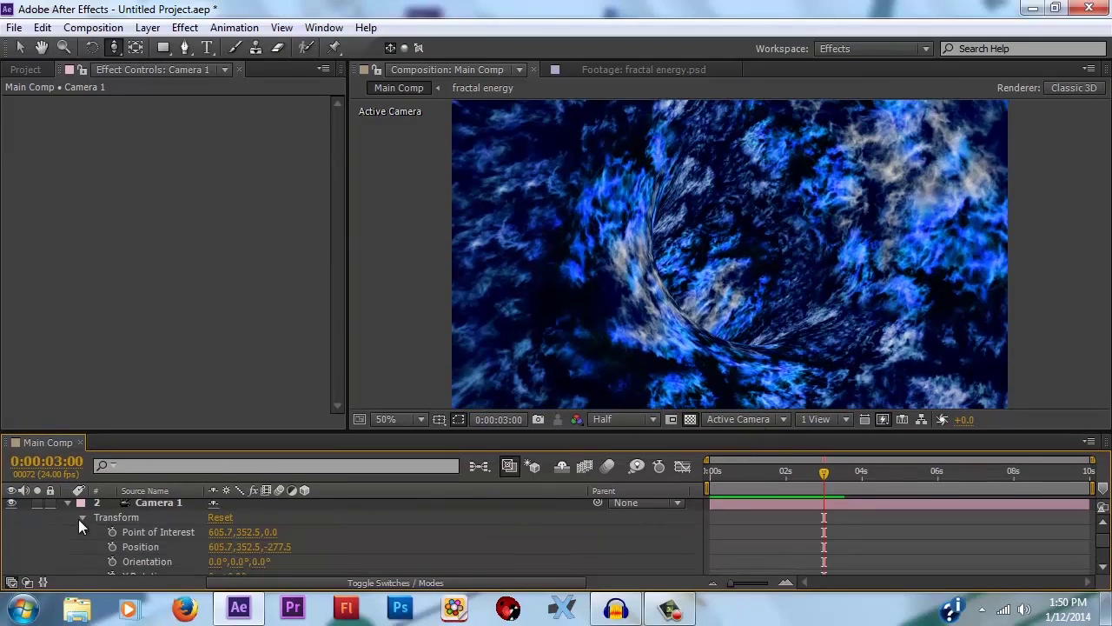
scroll(67, 519, "up", 1)
left_click(68, 520)
left_click(159, 536)
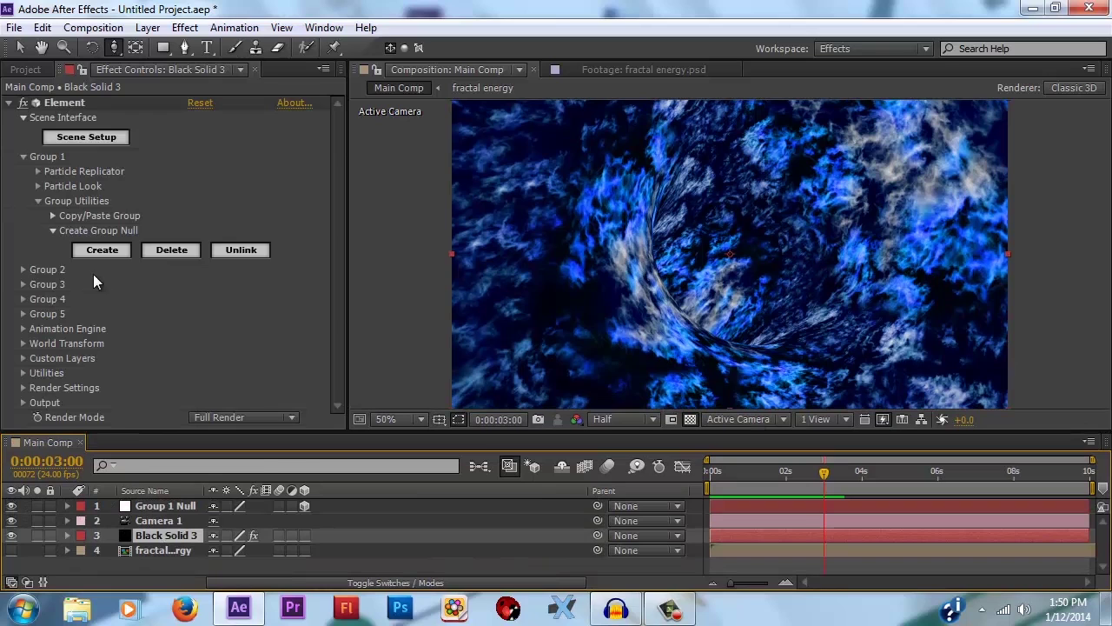
left_click(24, 117)
left_click(23, 132)
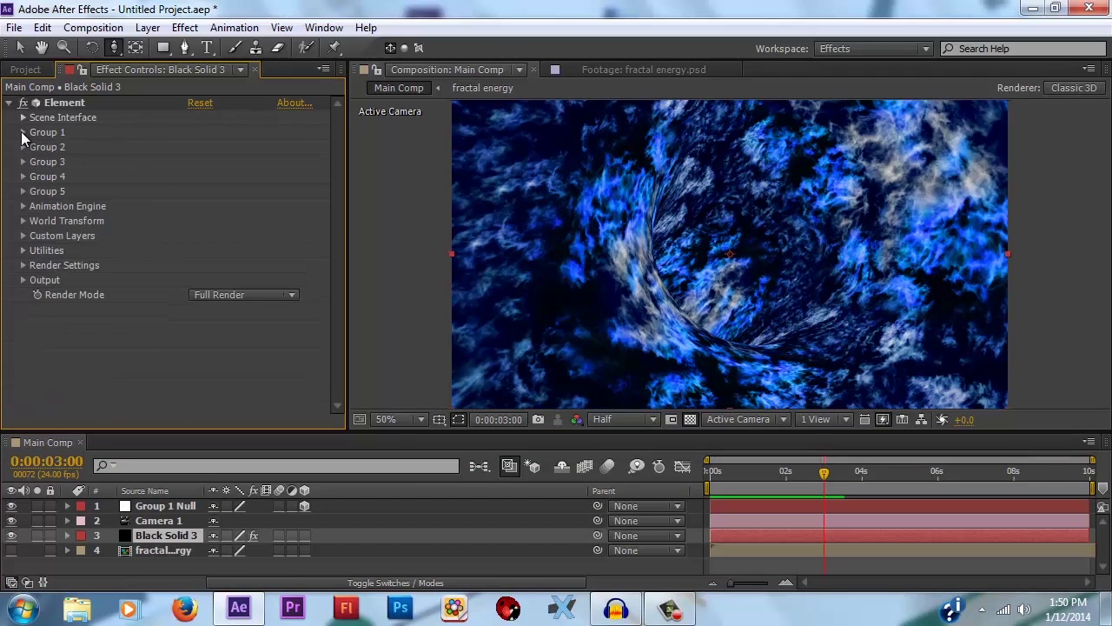
left_click(23, 265)
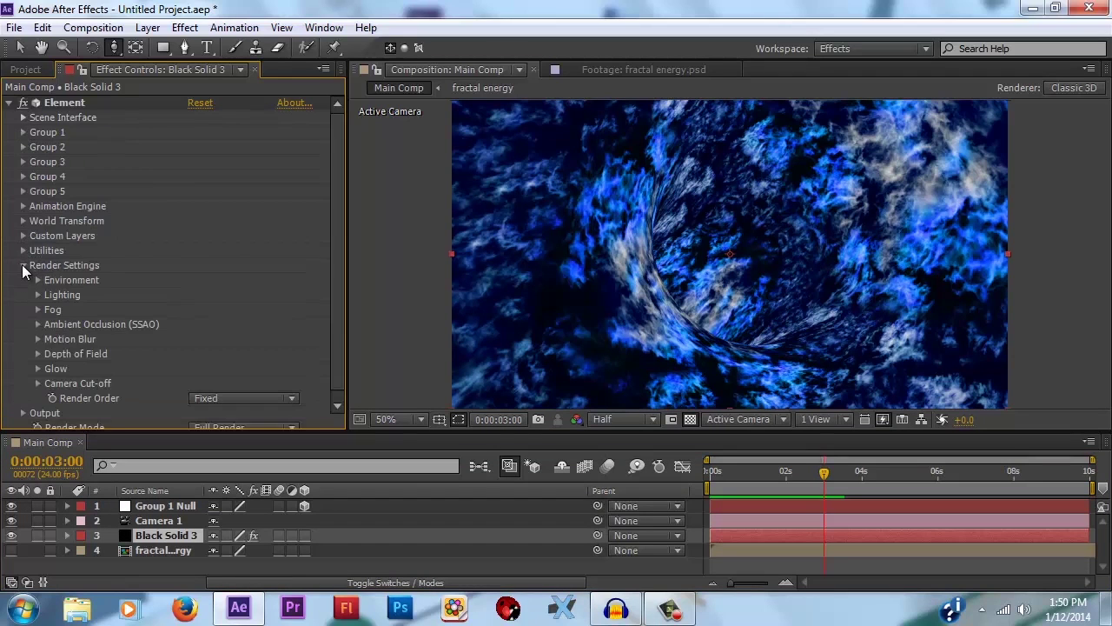
left_click(38, 309)
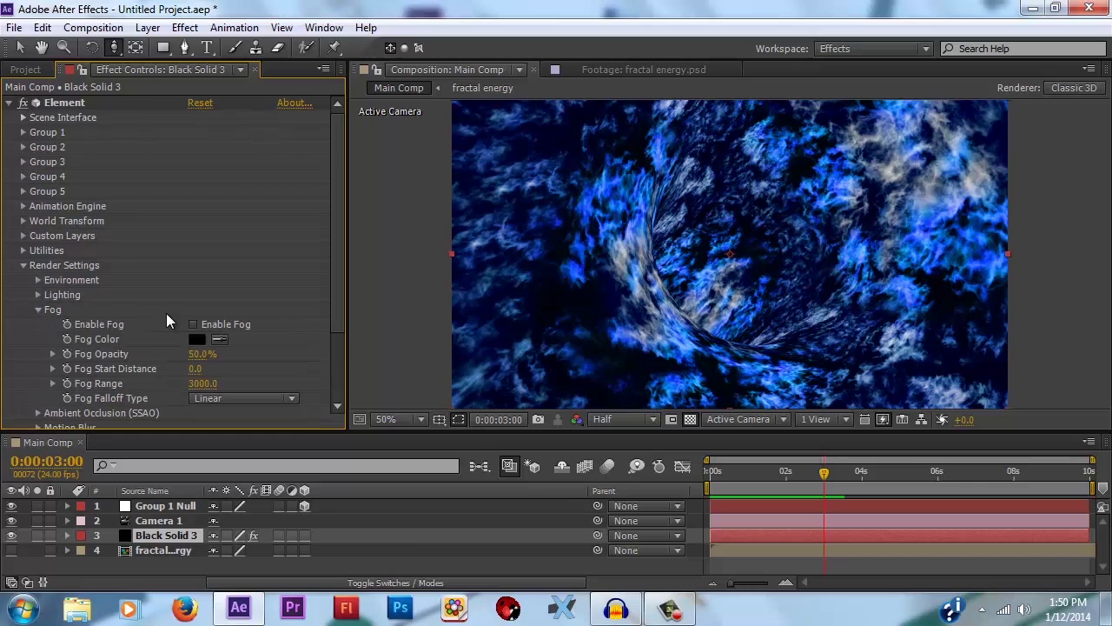
Turn on Element fog and colour it bright blue 0066FF
left_click(193, 324)
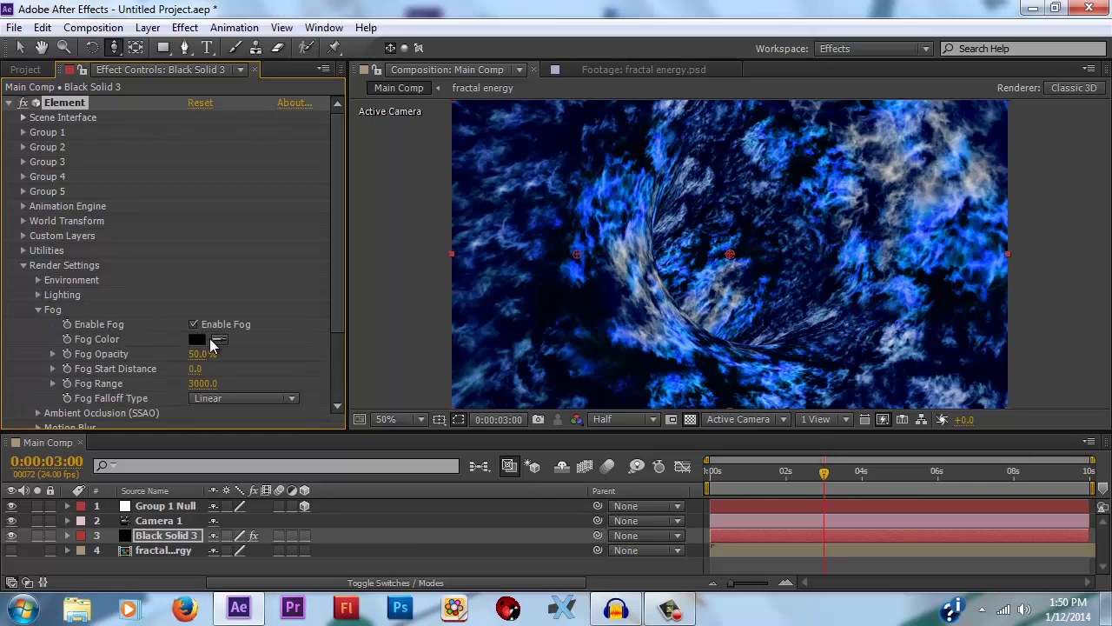
left_click(205, 338)
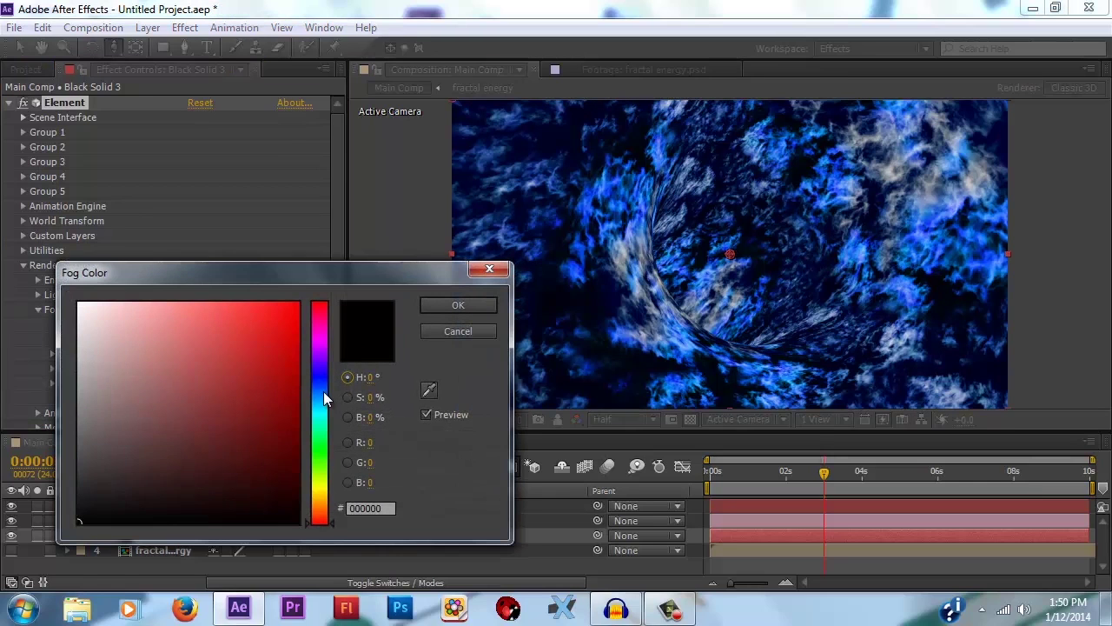
left_click(323, 391)
left_click(163, 339)
left_click_drag(163, 340, 311, 267)
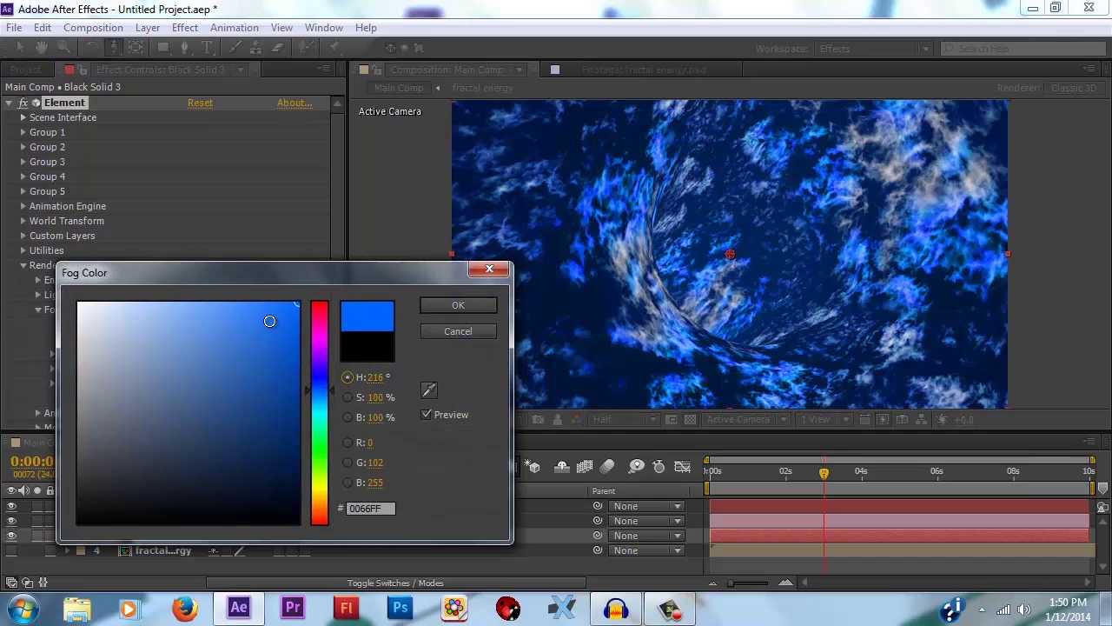
left_click_drag(324, 395, 324, 401)
key("Return")
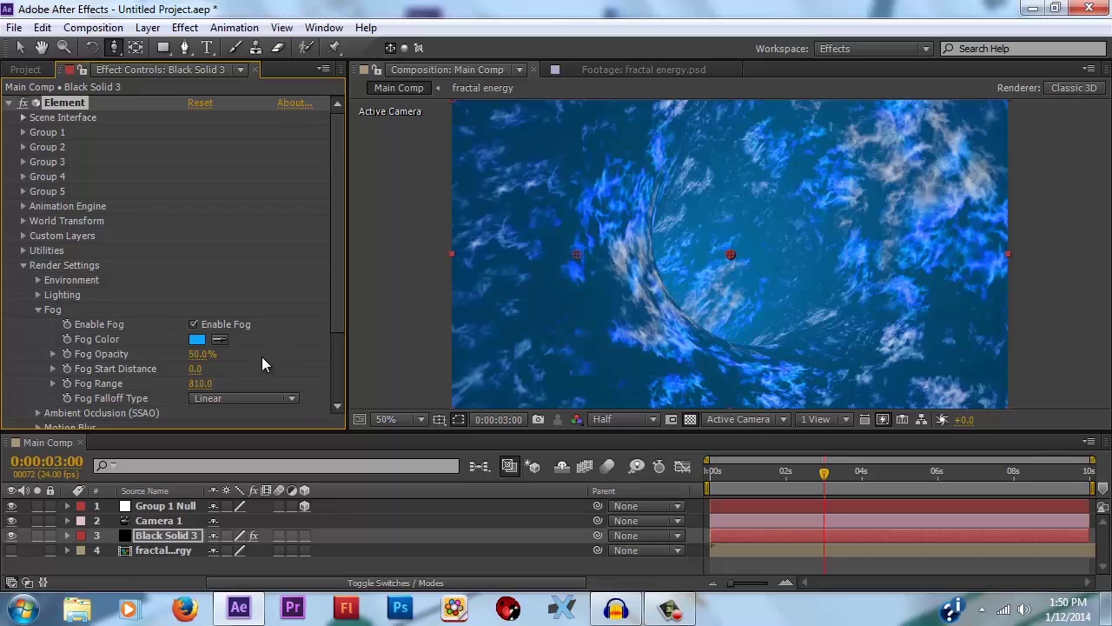
Set Fog Start Distance 210 and Fog Range 810, then scrub to about six seconds
key("period")
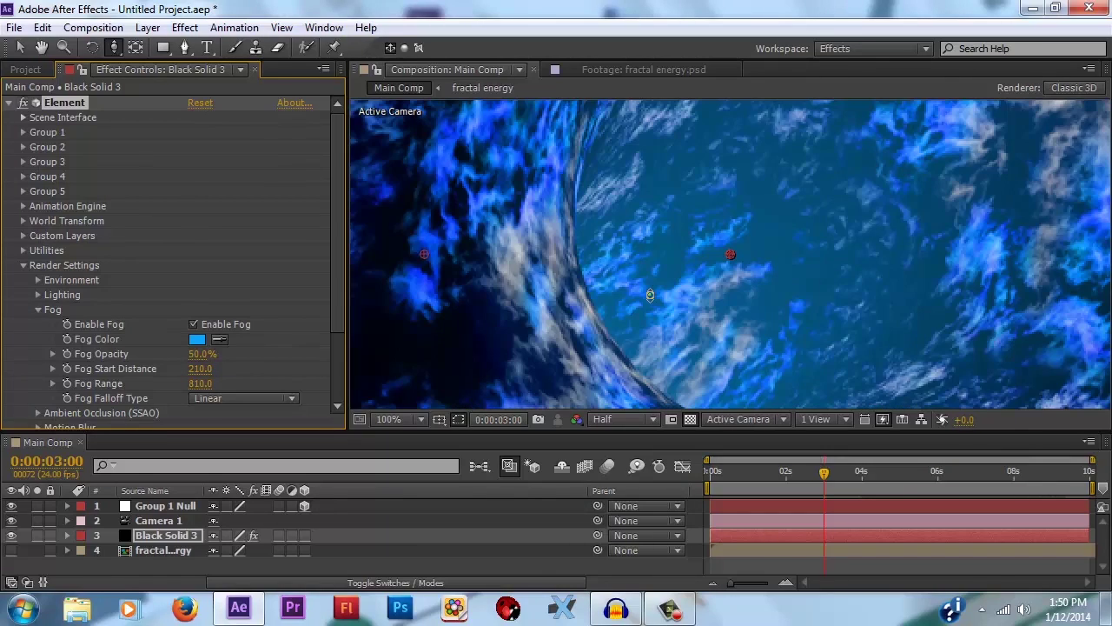
key("comma")
left_click_drag(841, 490, 944, 483)
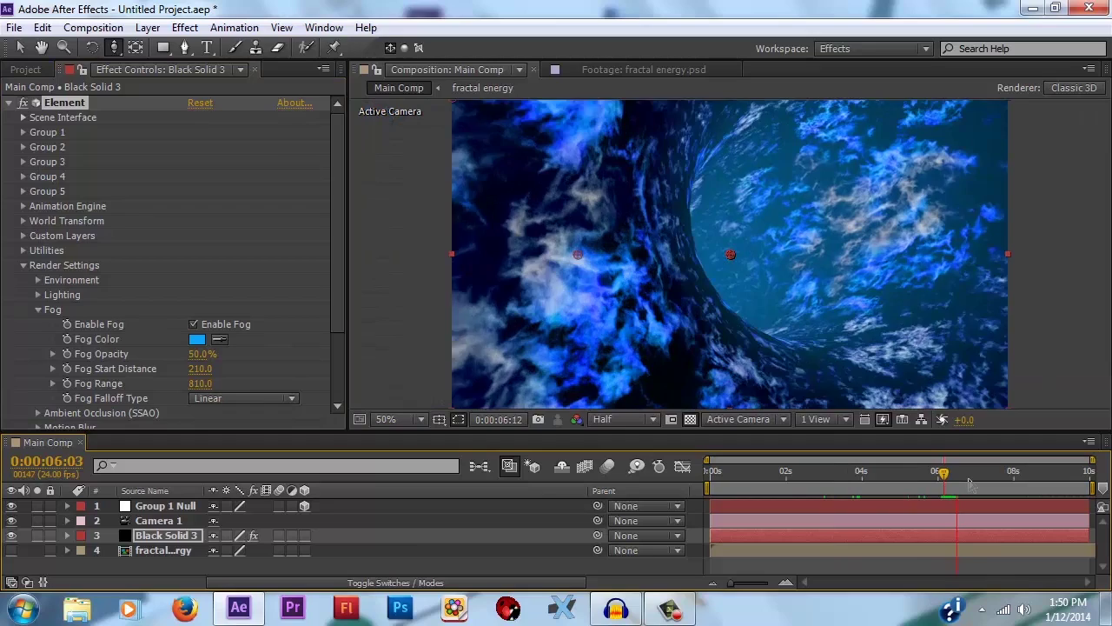
left_click(24, 265)
left_click(23, 117)
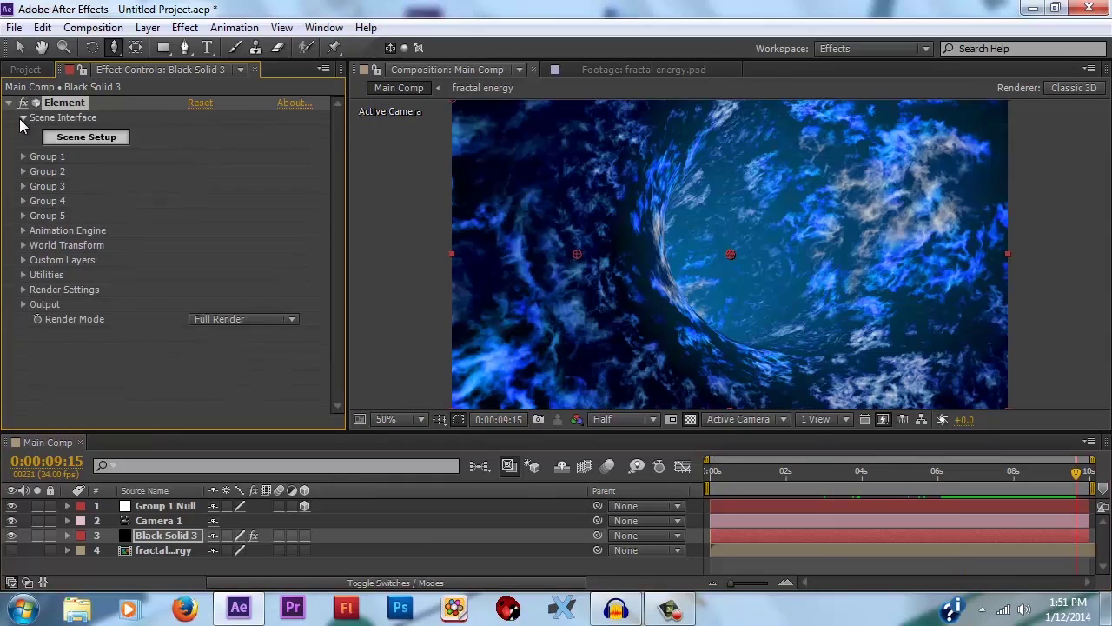
Load Jet_Strike's Combat_Jet model into Group 2 in Scene Setup and accept the scene
left_click(23, 118)
left_click(24, 117)
left_click(90, 139)
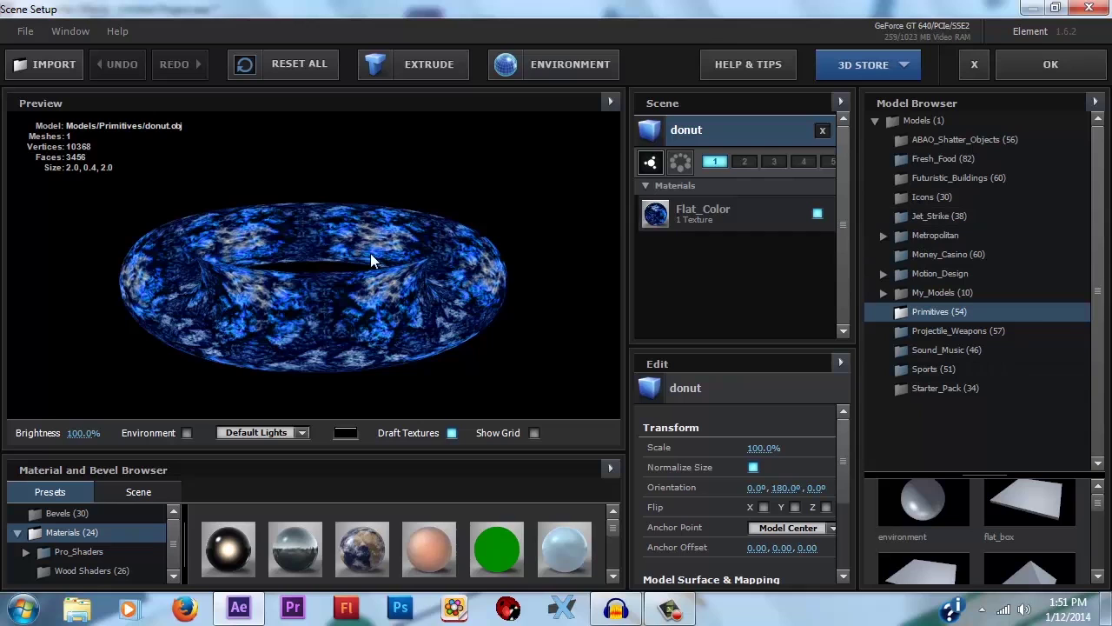
left_click_drag(370, 253, 268, 291)
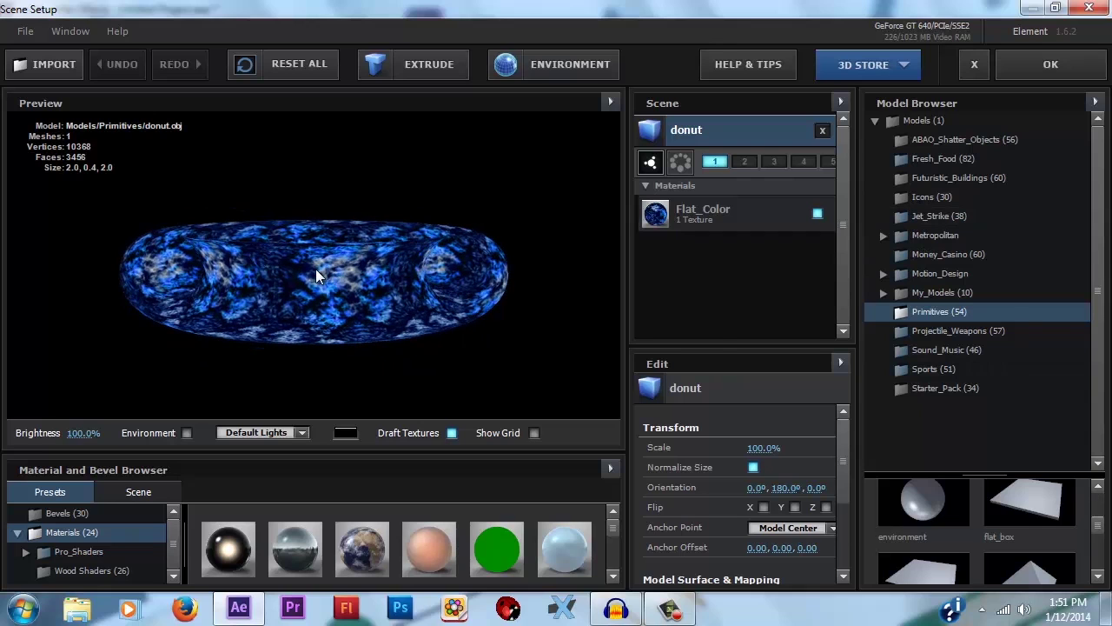
left_click(934, 220)
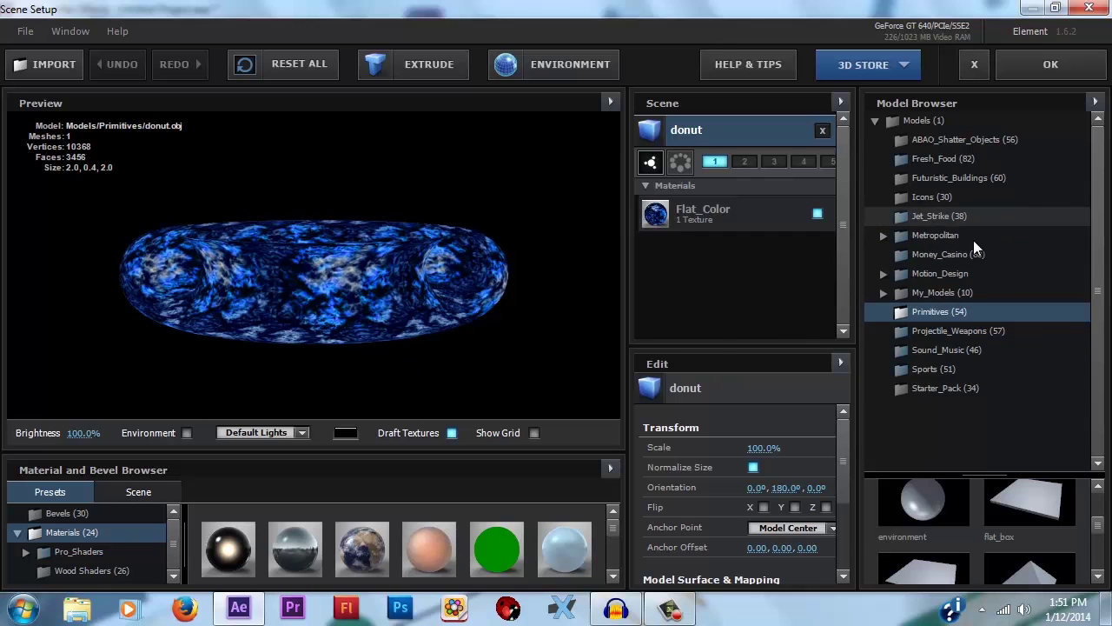
scroll(1041, 552, "down", 2)
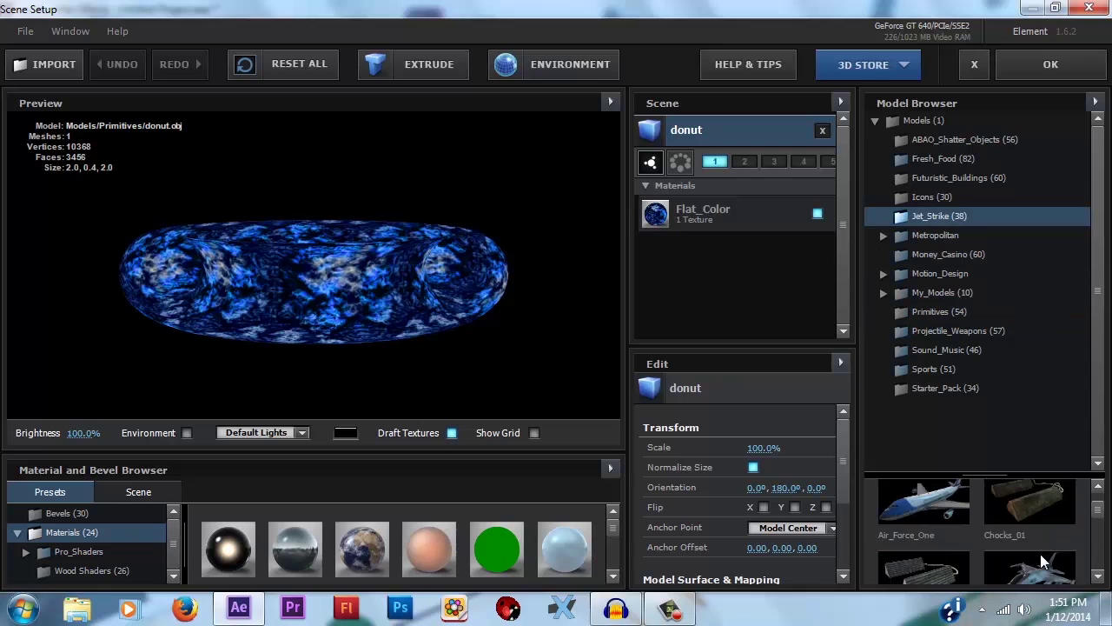
left_click(1035, 514)
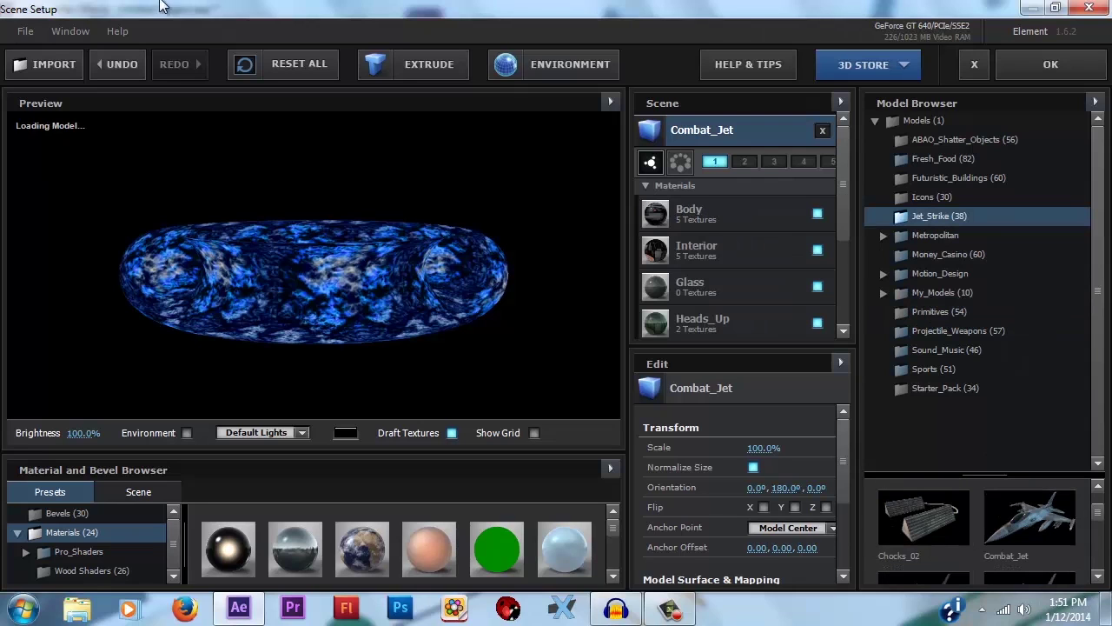
left_click(734, 166)
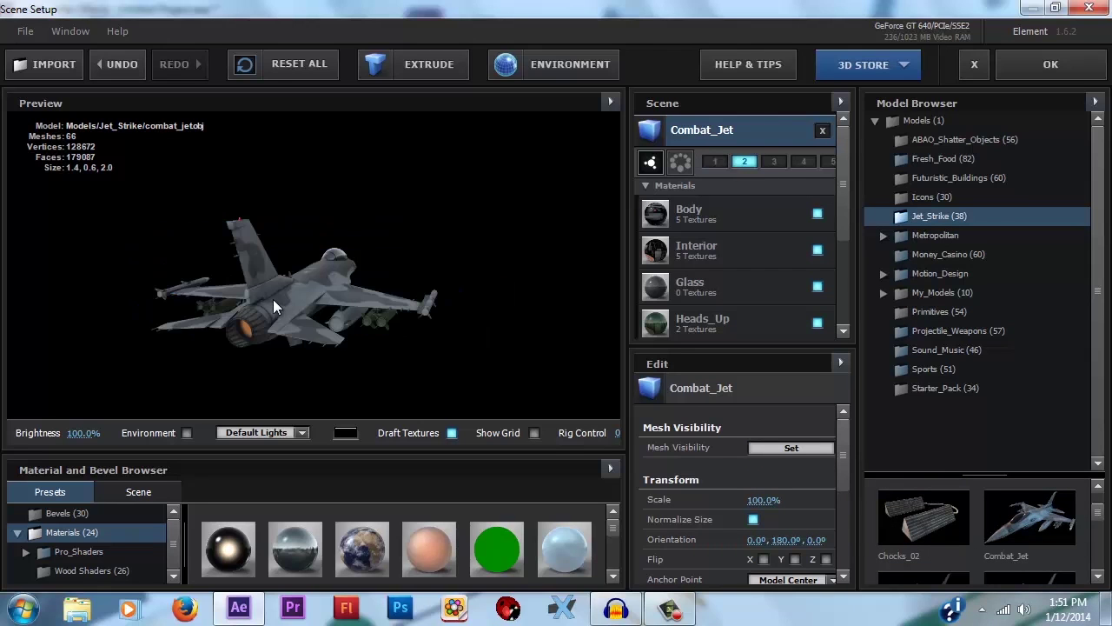
left_click_drag(273, 299, 343, 299)
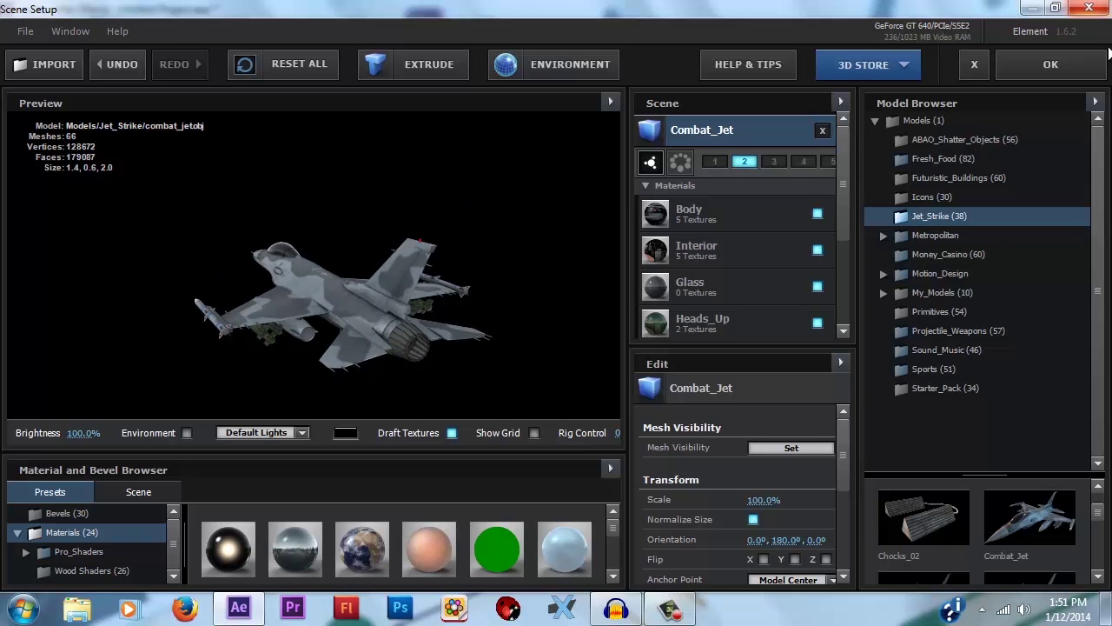
left_click(1066, 71)
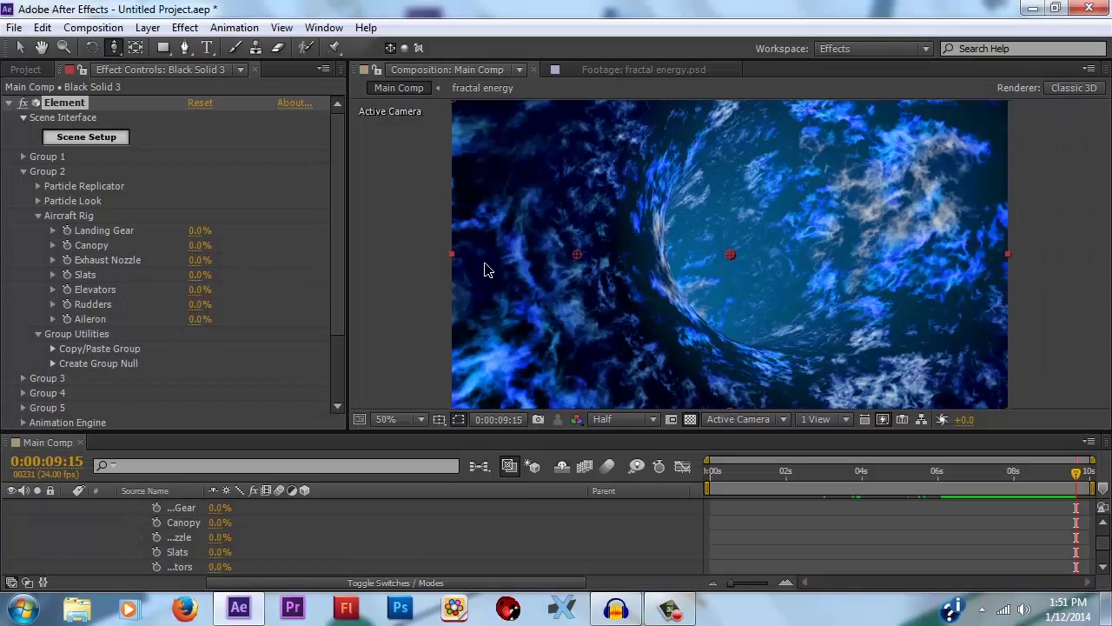
Create a Group 2 null for the jet with Y Orientation 180° and Scale 31%
left_click(53, 363)
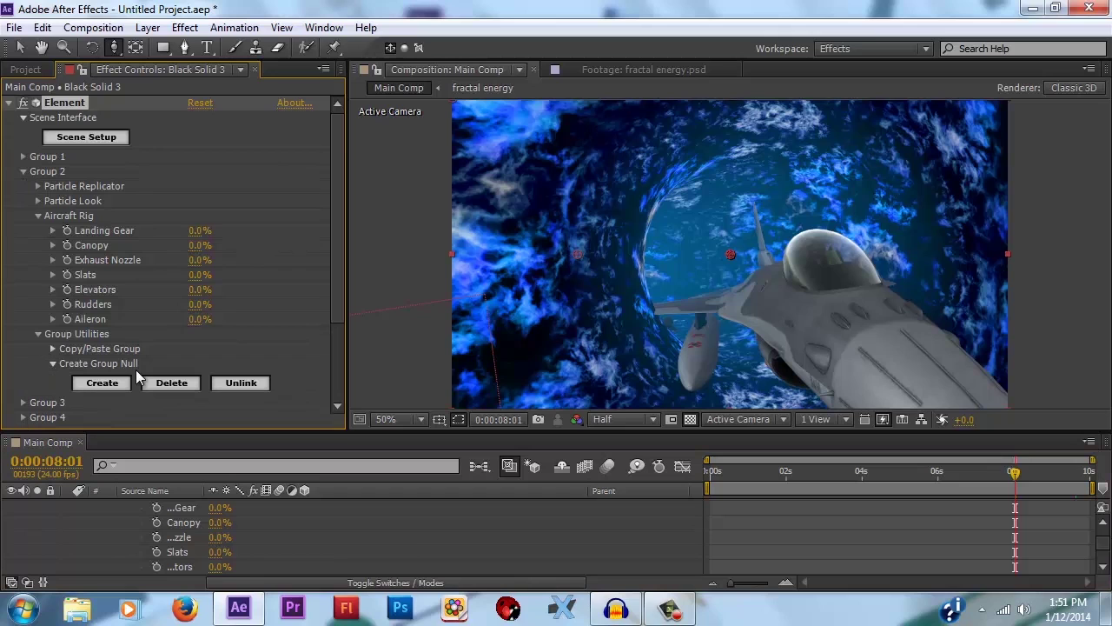
left_click(97, 391)
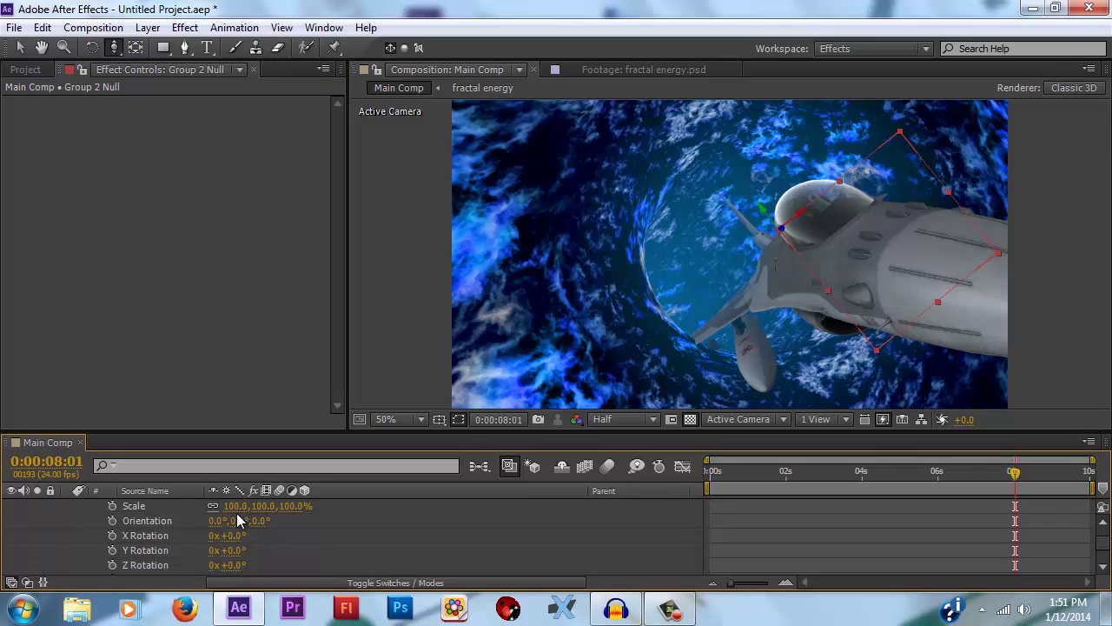
left_click(238, 521)
type("180")
key("Return")
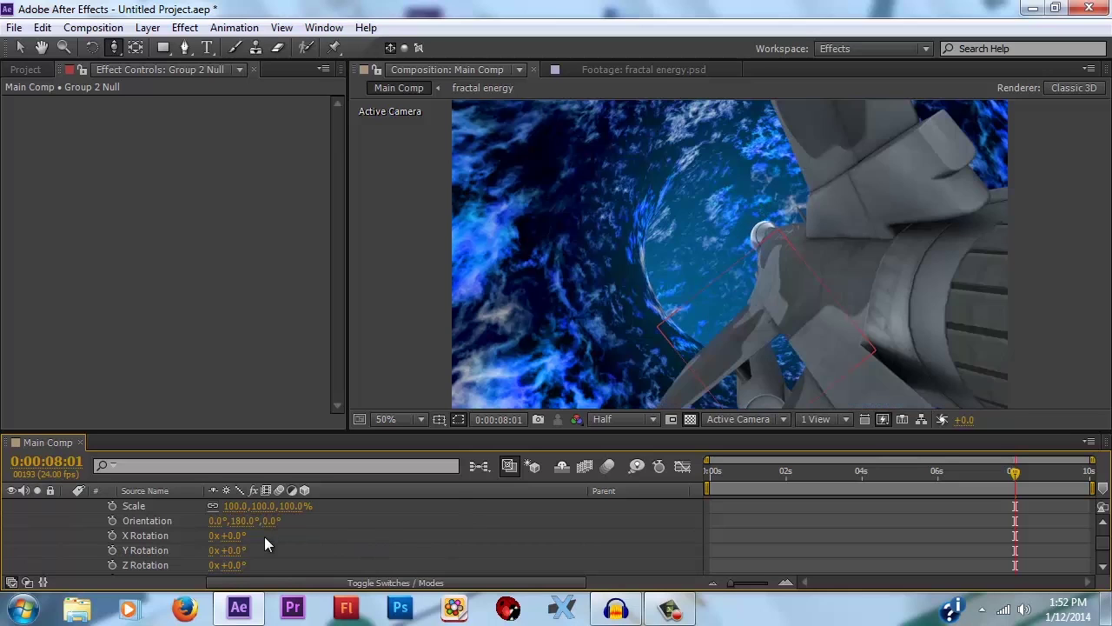
left_click_drag(297, 514, 236, 512)
Preview the shrunken jet flying through the fractal tunnel
key("space")
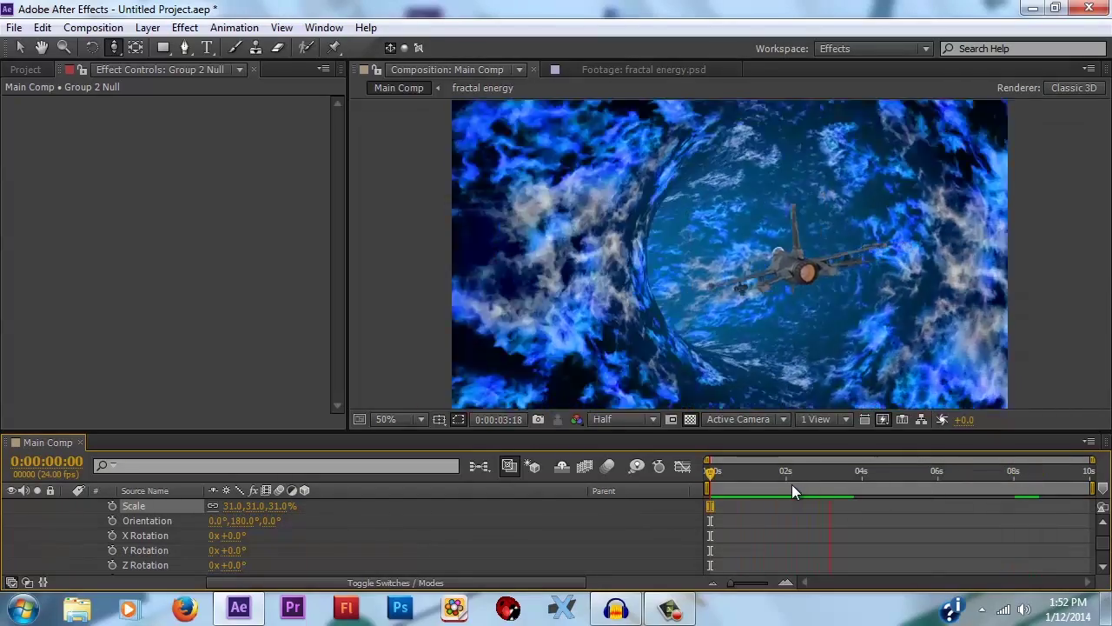
key("space")
mouse_move(714, 478)
left_mouse_down()
mouse_move(735, 471)
mouse_move(694, 474)
left_mouse_up()
key("space")
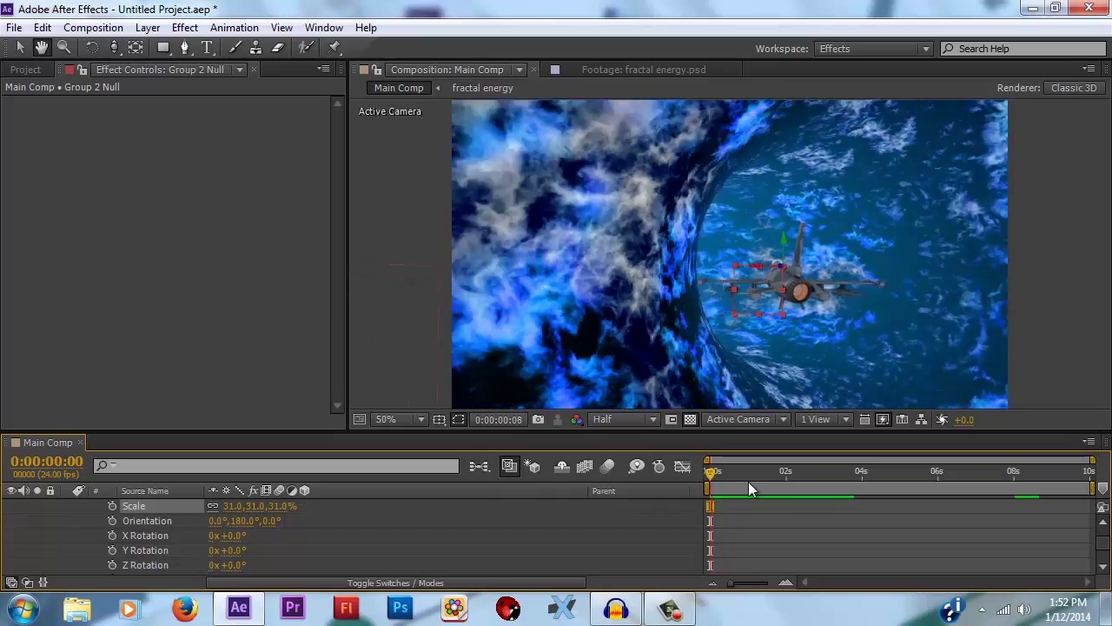
key("space")
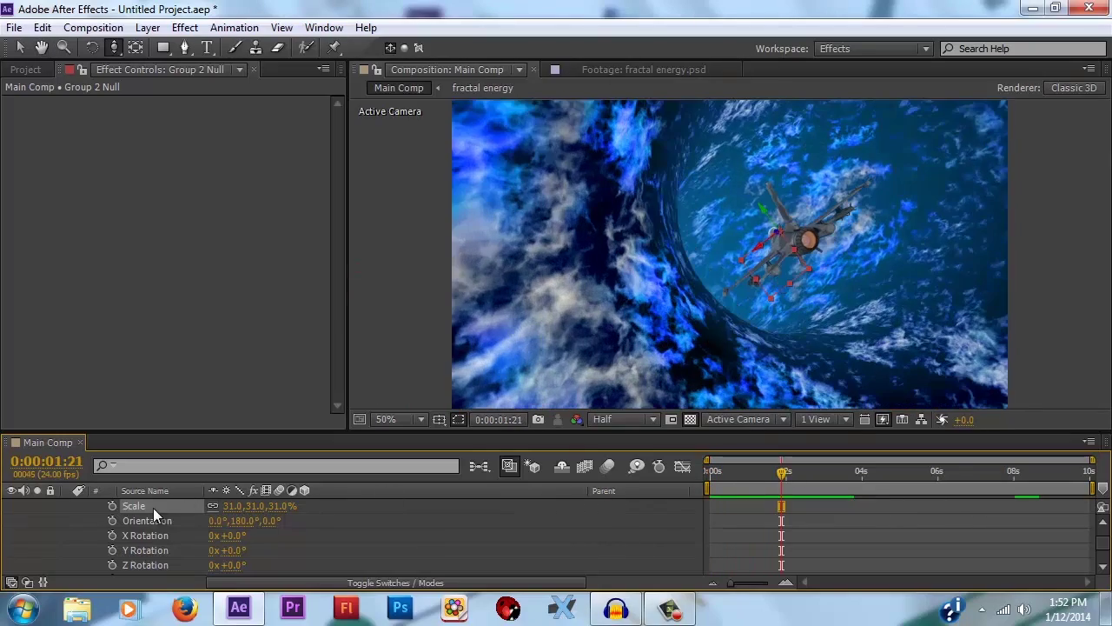
Give Group 2 Null's Position a wiggle(1,30) and its Orientation a wiggle(.5,5) expression, then preview
scroll(112, 518, "up", 1)
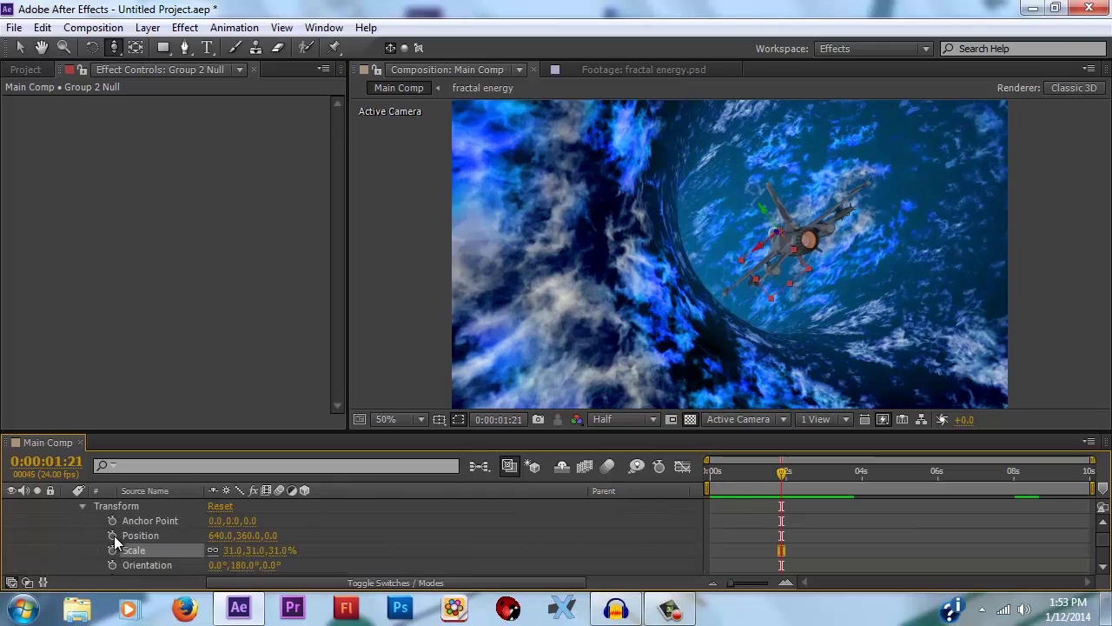
left_click(112, 535, "alt")
type("wiggle")
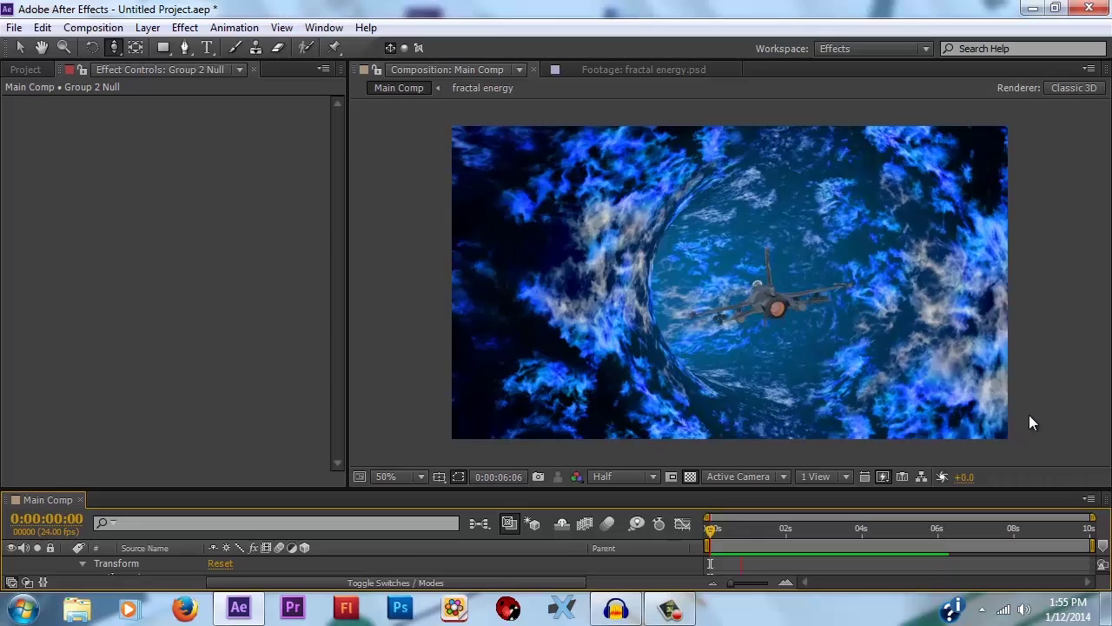
left_click(790, 241)
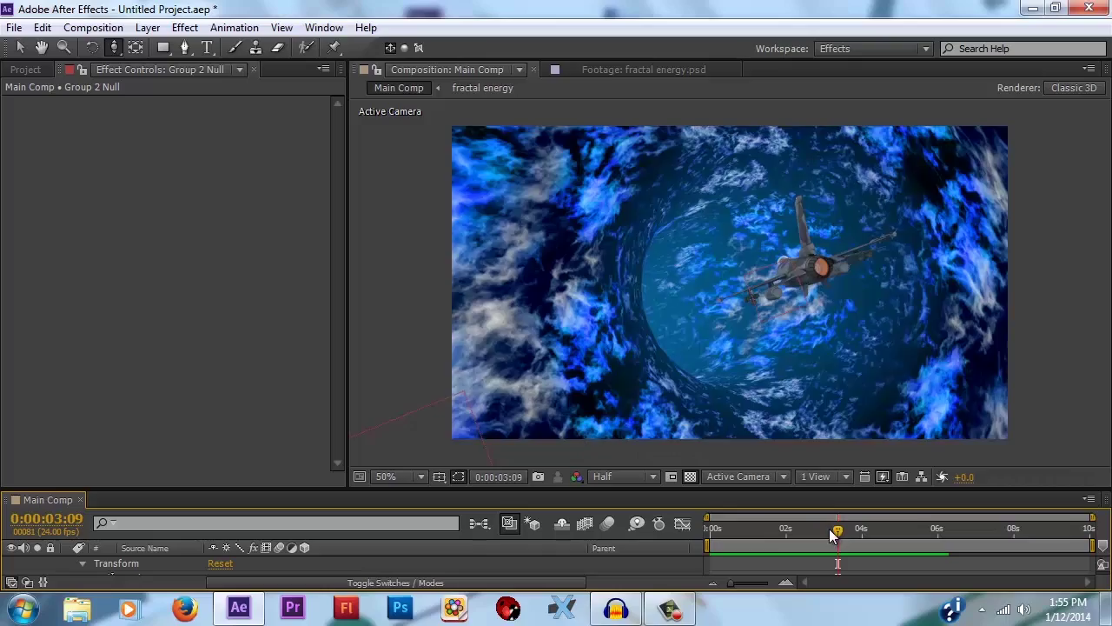
mouse_move(830, 536)
left_mouse_down()
mouse_move(716, 552)
mouse_move(846, 550)
left_mouse_up()
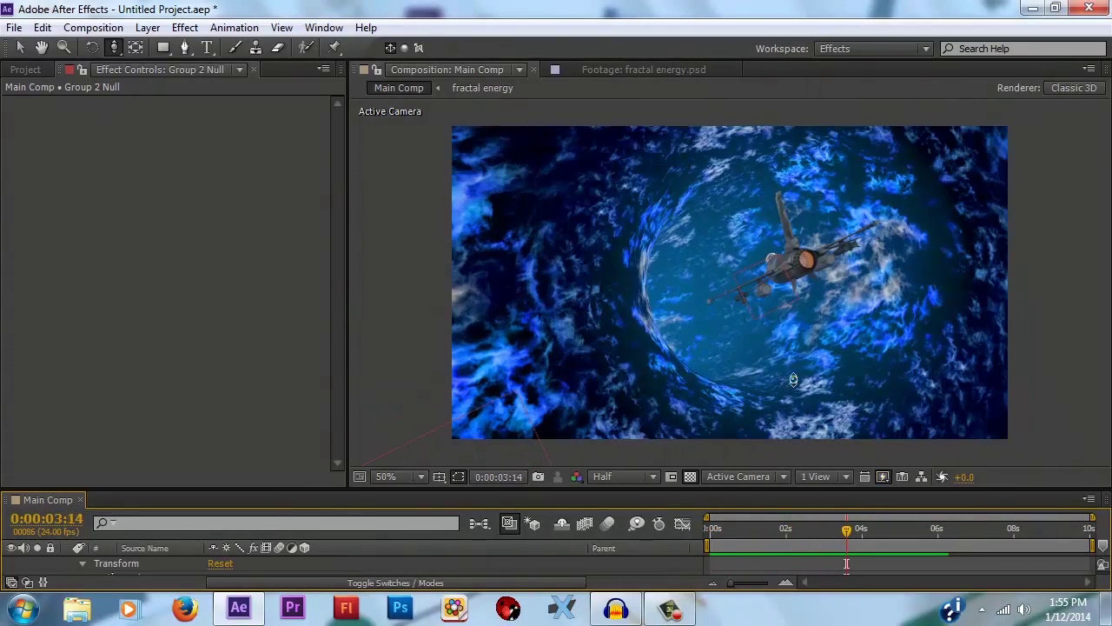
left_click_drag(726, 487, 732, 350)
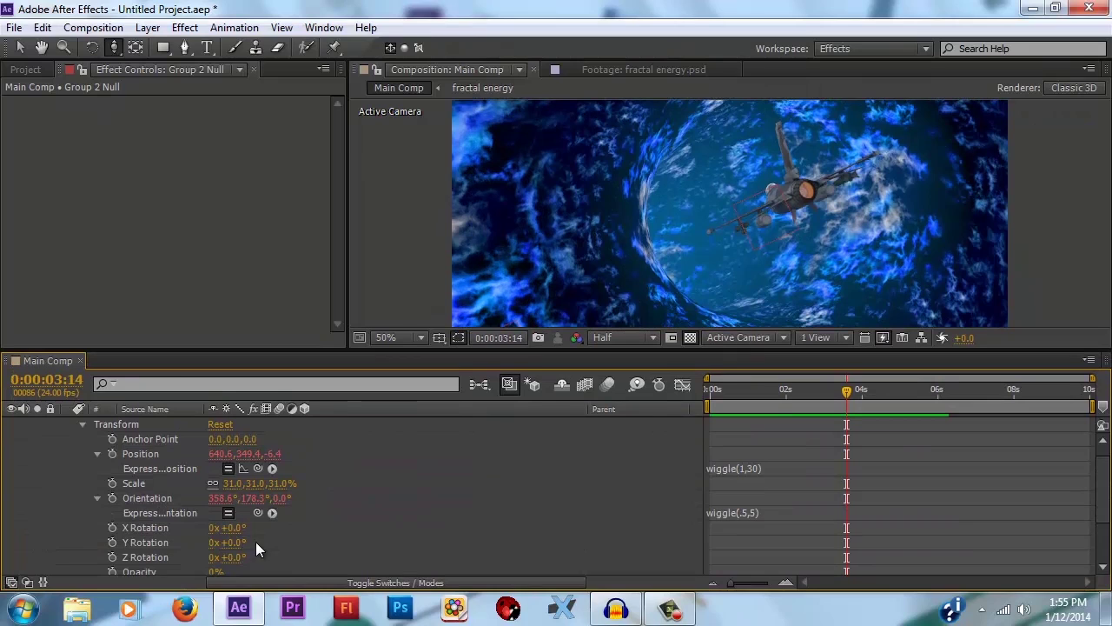
scroll(66, 442, "up", 1)
Duplicate Group 1 Null as 'jet control' and remove its empty Y Rotation expression
left_click(66, 424)
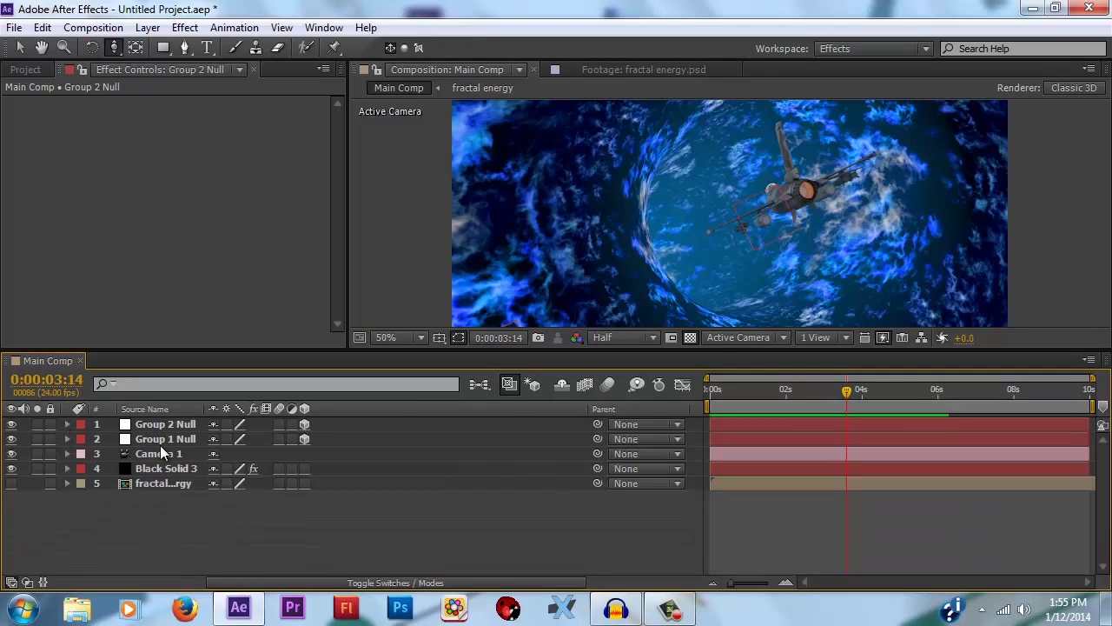
left_click(162, 441)
key("ctrl+d")
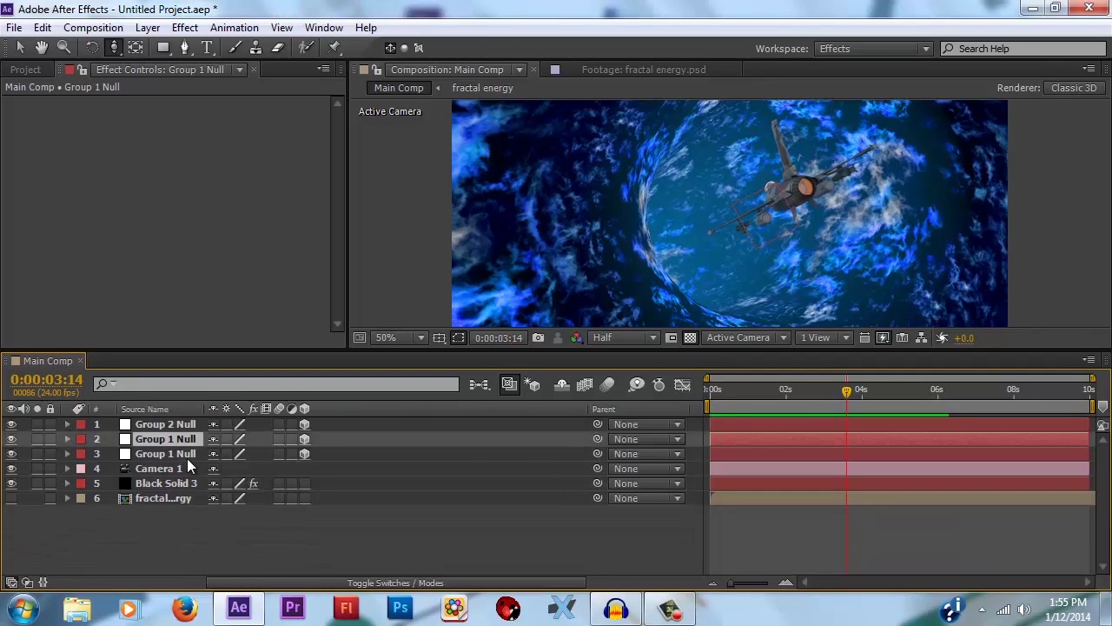
key("Return")
type("jet control")
key("Return")
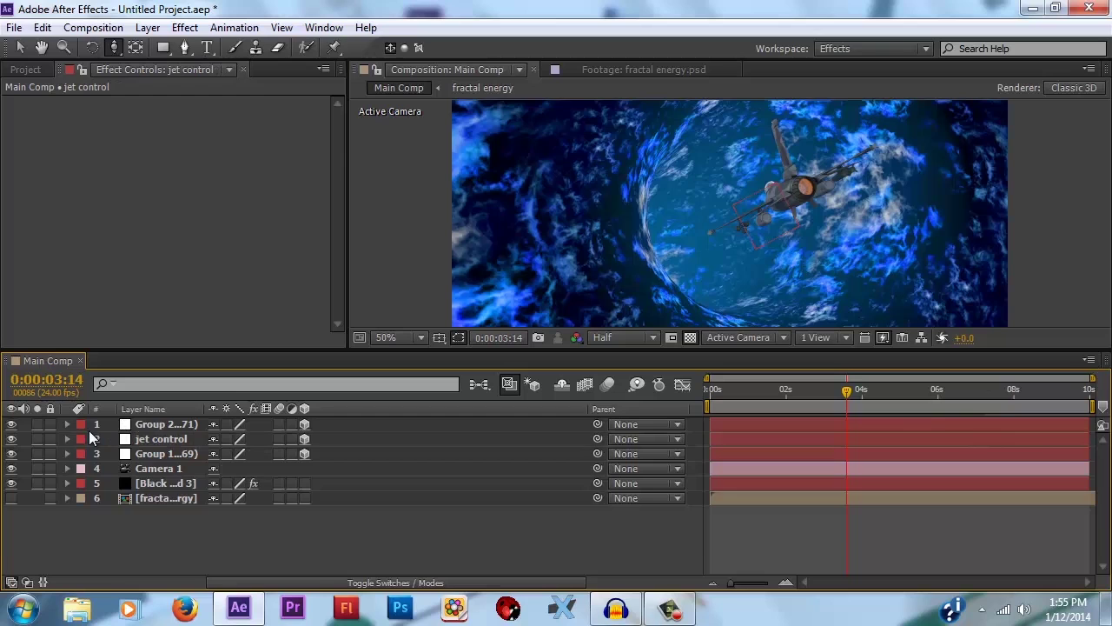
left_click(66, 441)
left_click(759, 552)
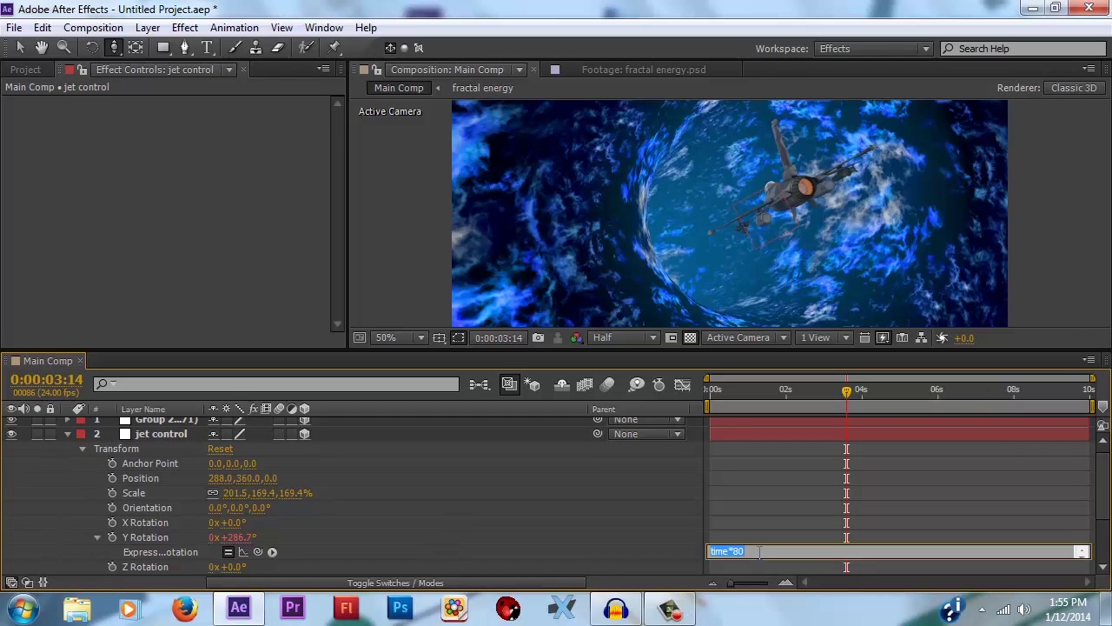
left_click(730, 501)
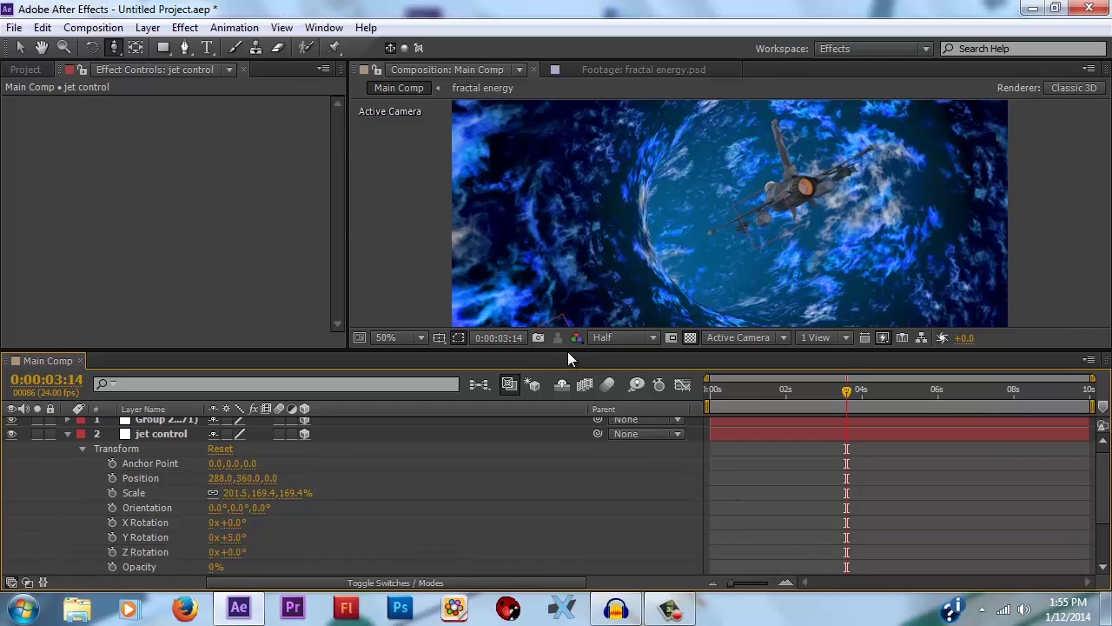
Parent the jet group to jet control and keyframe its Y Rotation at 54° at 0s
left_click_drag(568, 351, 572, 408)
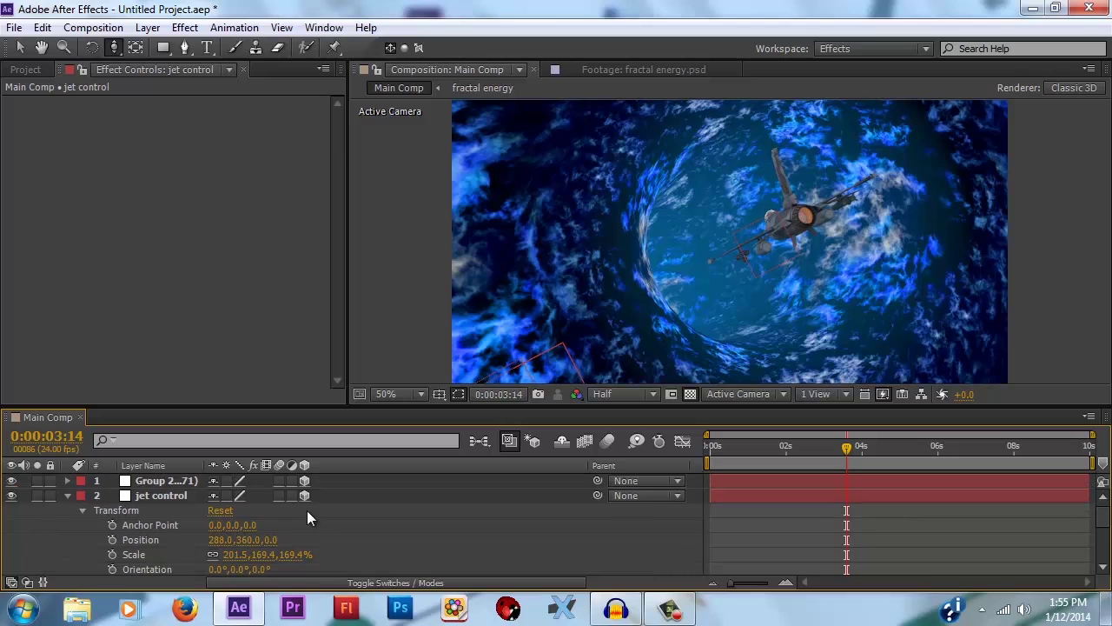
left_click_drag(599, 480, 160, 501)
left_click(155, 494)
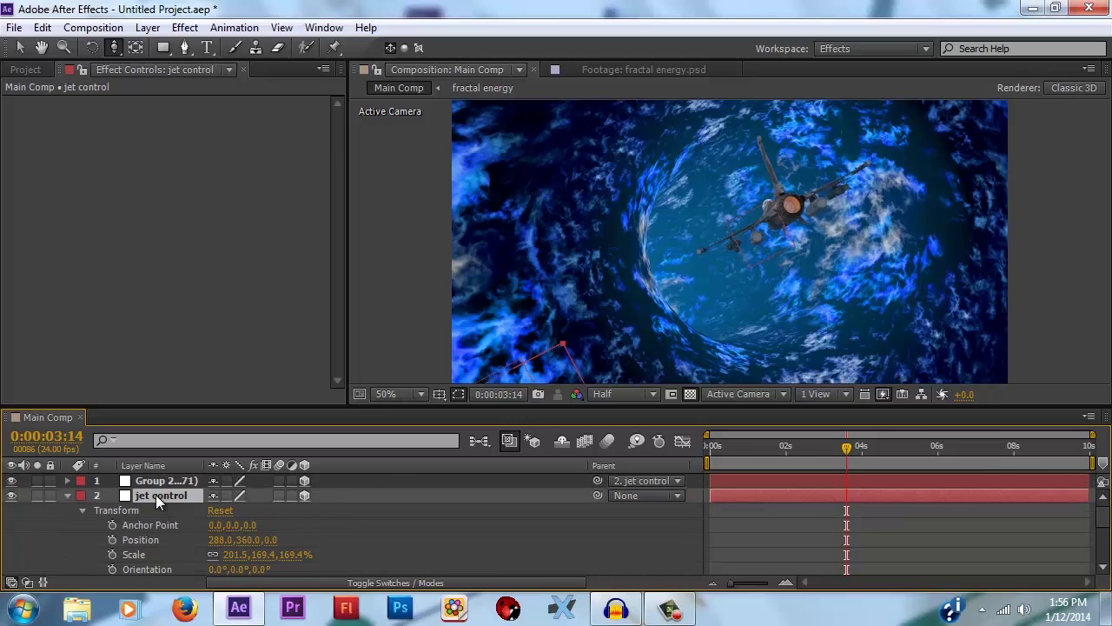
scroll(213, 558, "down", 3)
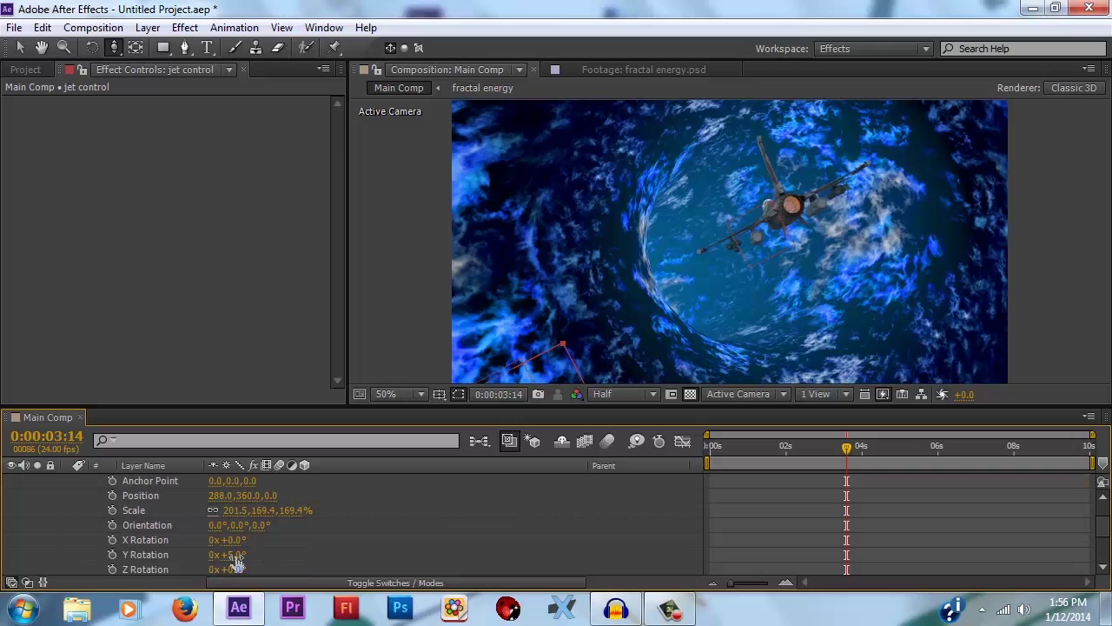
left_click_drag(225, 554, 267, 554)
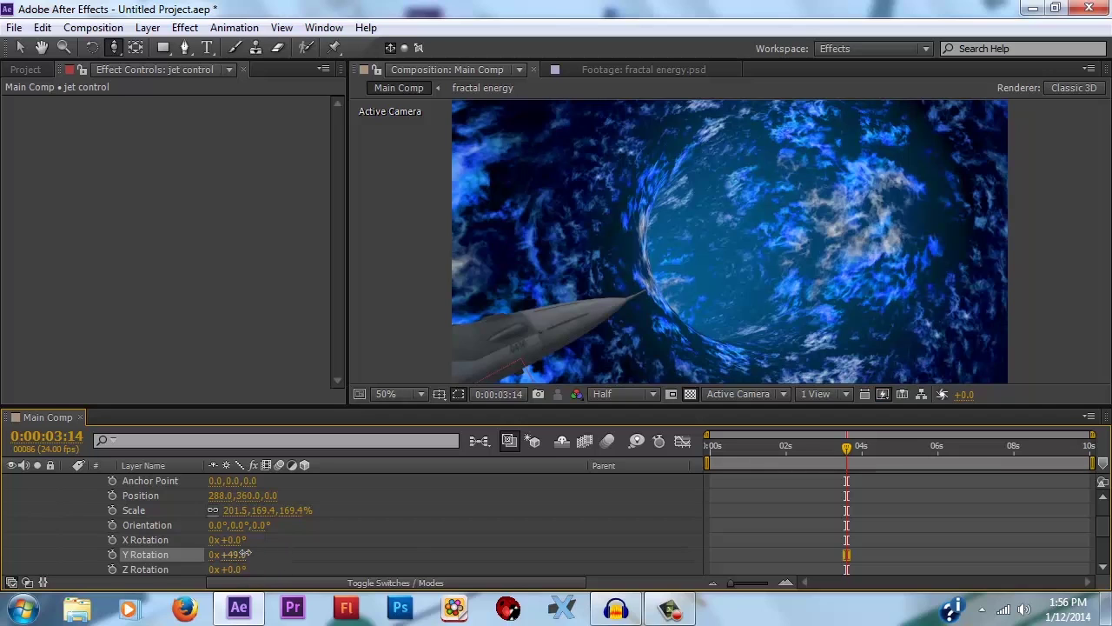
left_click_drag(246, 554, 252, 554)
left_click(112, 555)
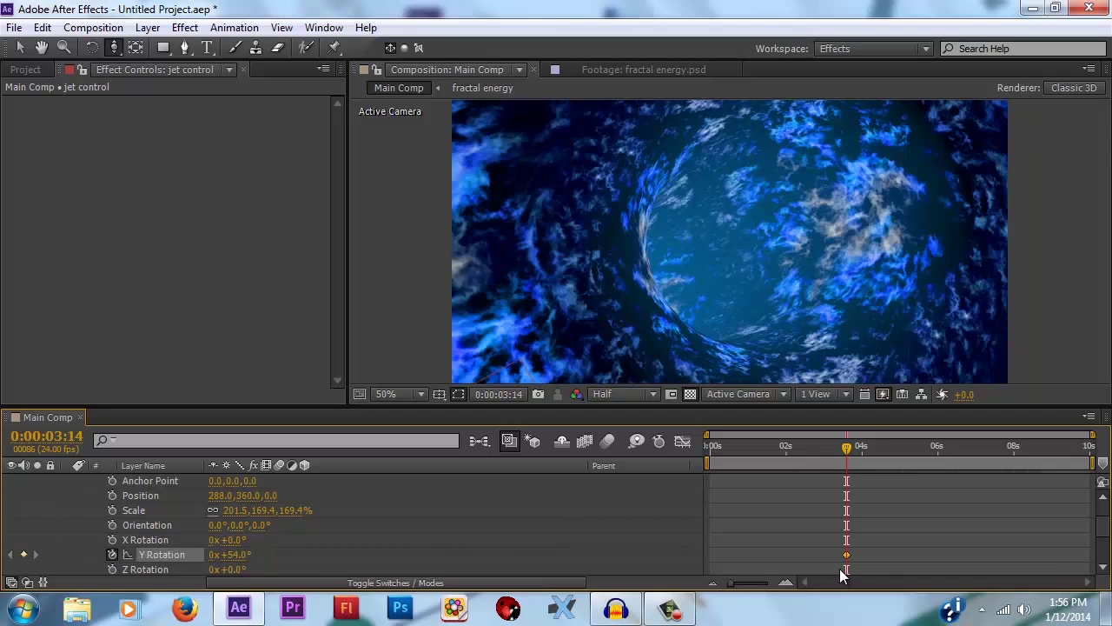
left_click_drag(847, 555, 710, 554)
End the work area at about 4 seconds and trim Main Comp to it
left_click(863, 445)
key("n")
right_click(865, 464)
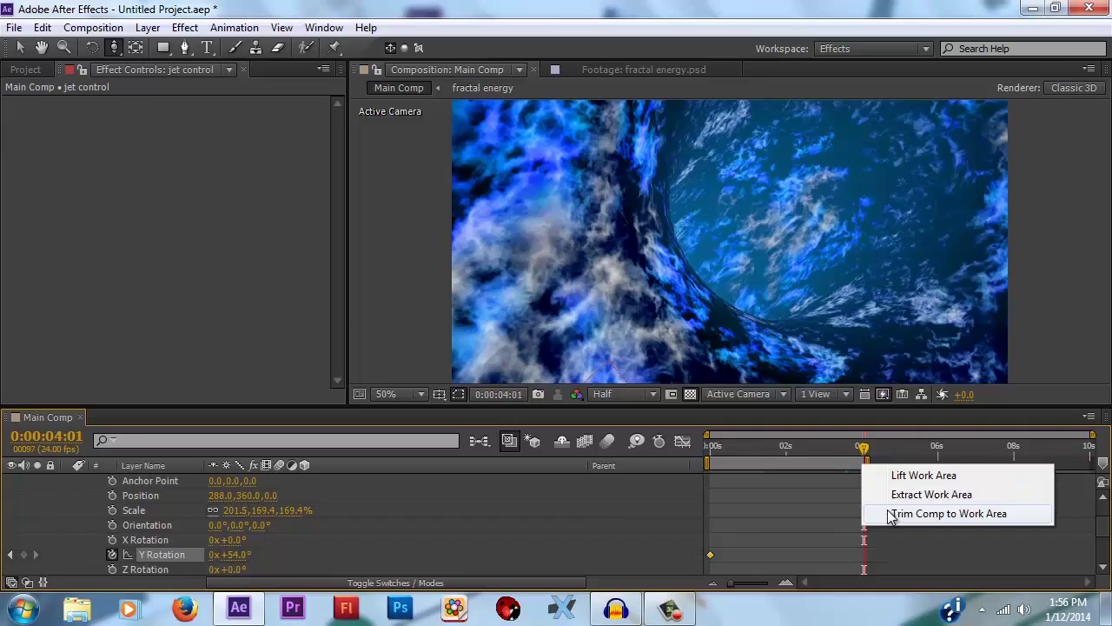
left_click(921, 514)
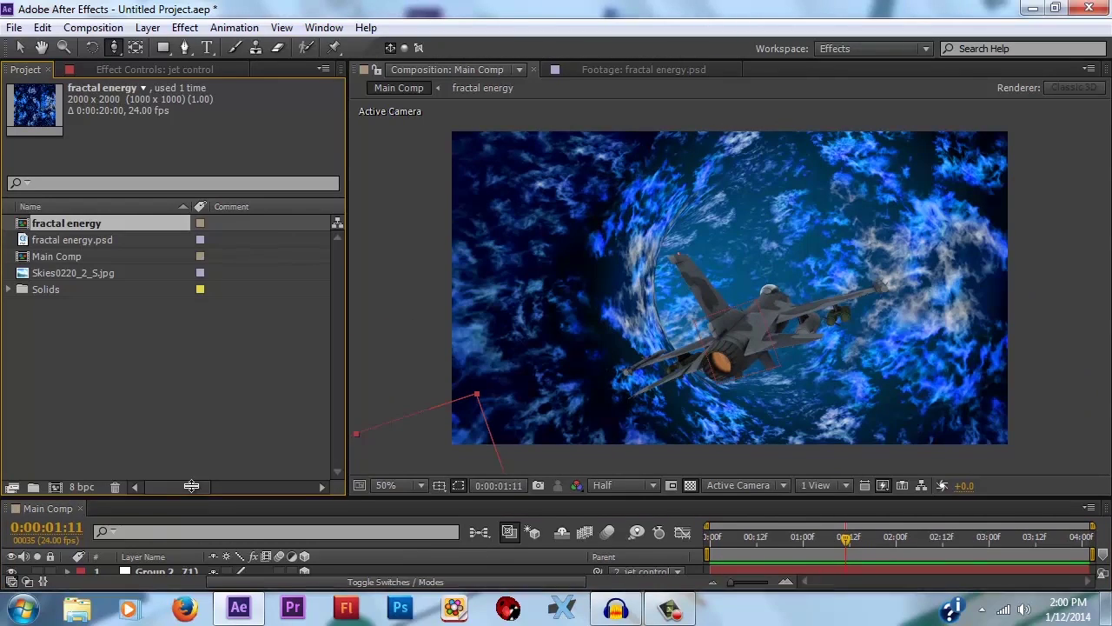
left_click_drag(192, 488, 191, 414)
left_click(66, 512)
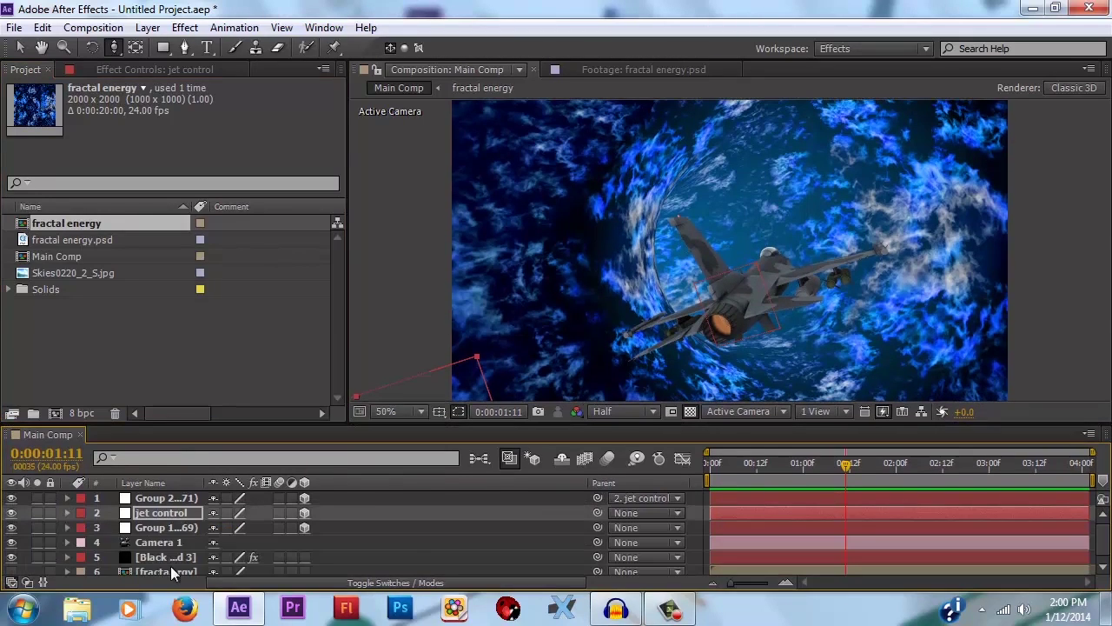
Add Skies0220_2_S.jpg as a layer in the fractal energy precomp
double_click(162, 566)
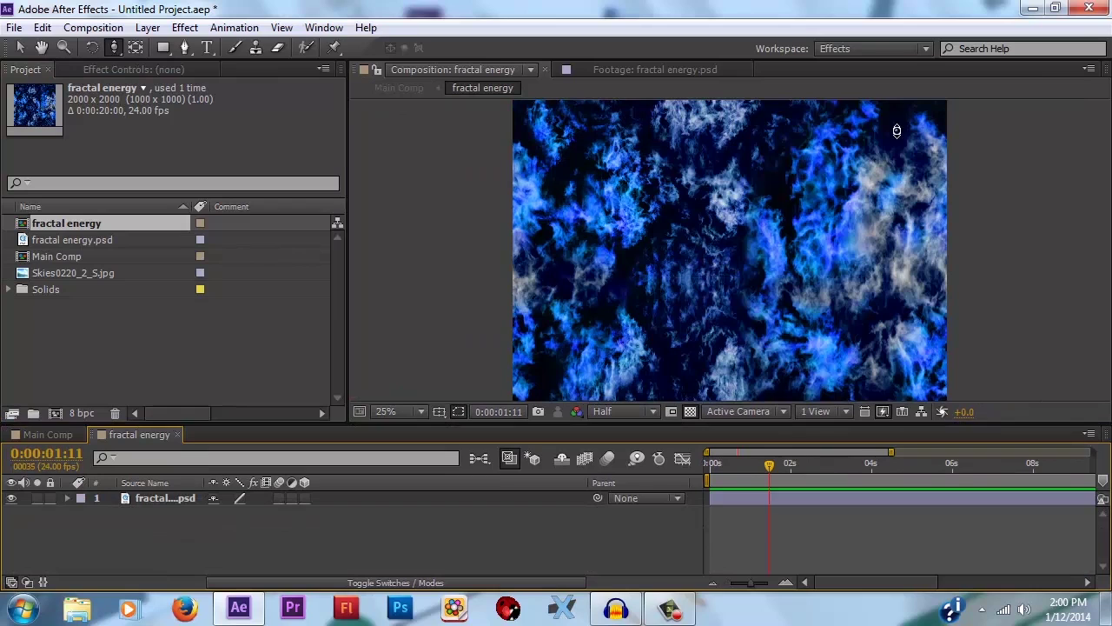
left_click_drag(781, 424, 781, 447)
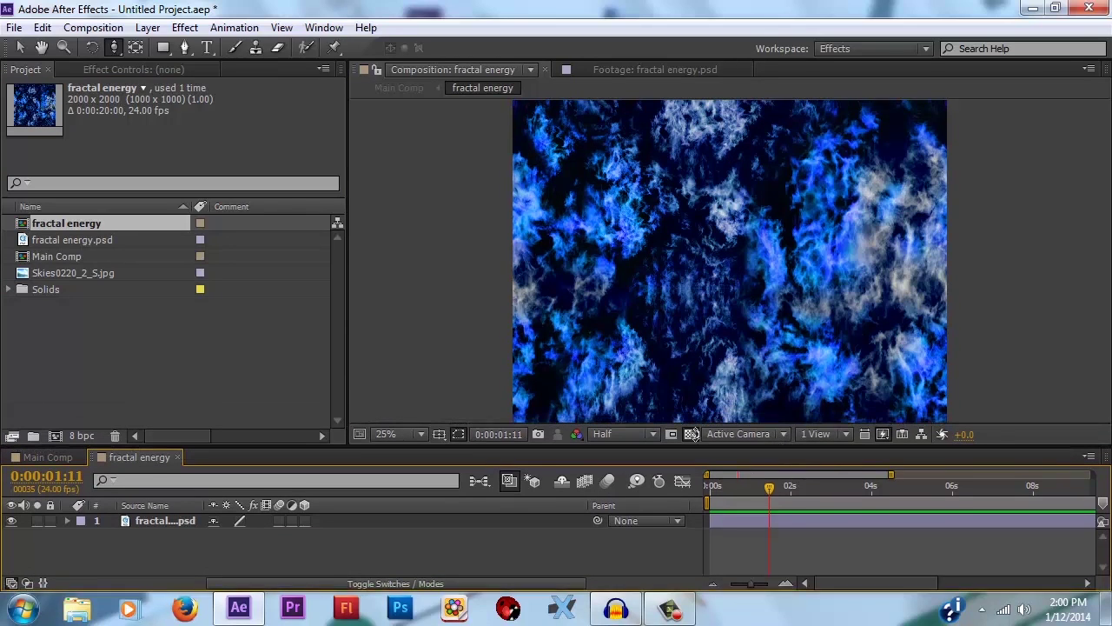
left_click_drag(54, 271, 307, 516)
left_click_drag(745, 448, 745, 487)
scroll(718, 361, "down", 1)
scroll(783, 267, "up", 2)
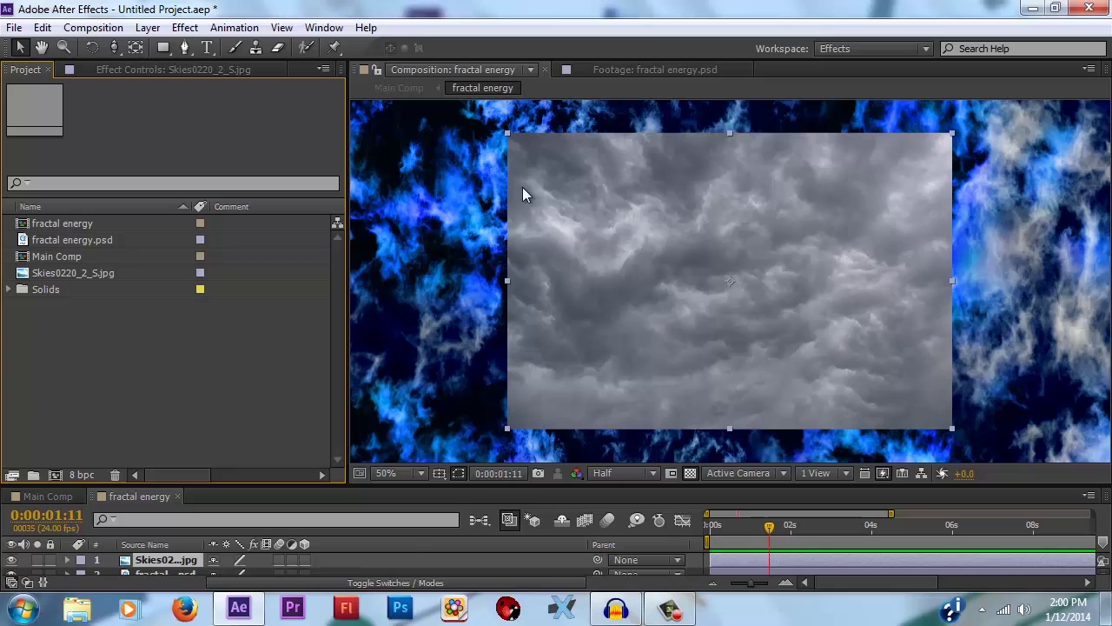
scroll(711, 306, "down", 1)
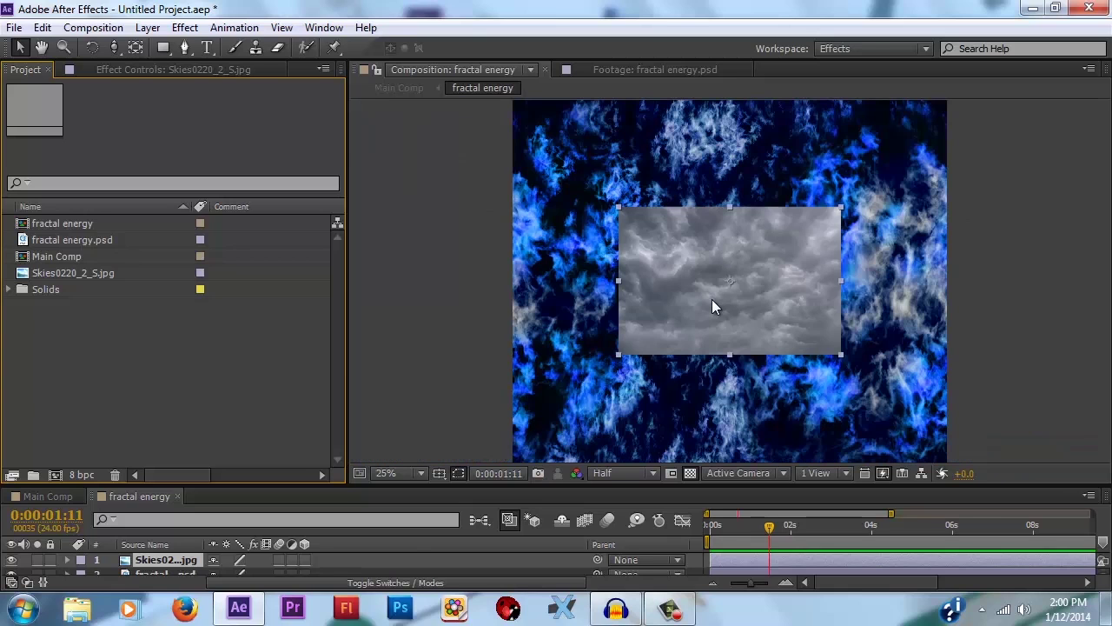
Fit the sky layer to the comp and enter a scale of 97.7, 146.8%
right_click(171, 560)
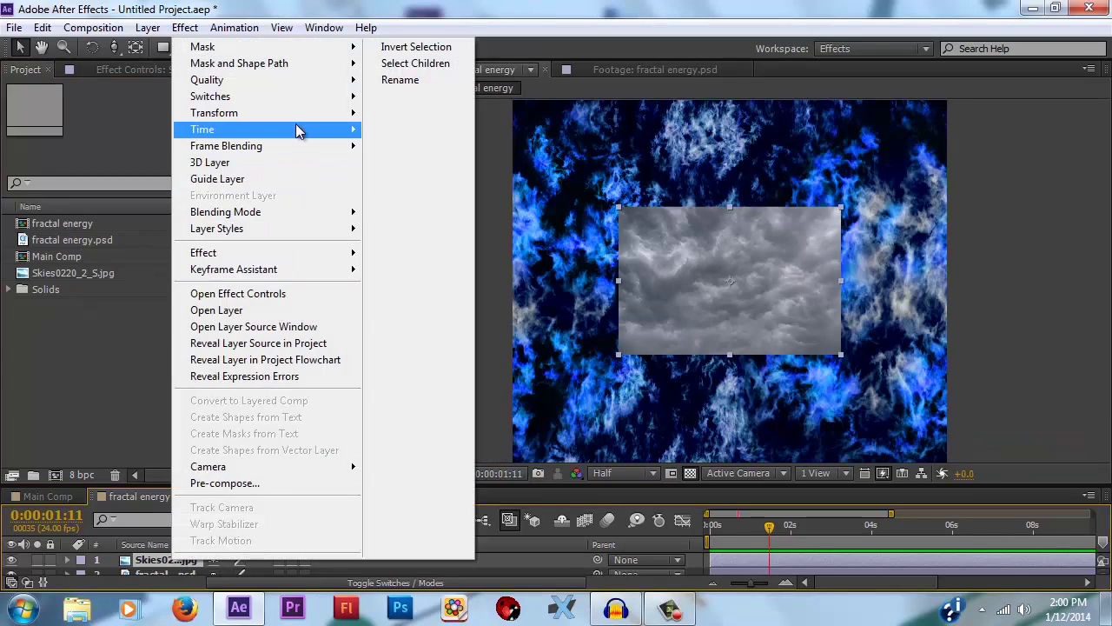
right_click(151, 560)
mouse_move(261, 112)
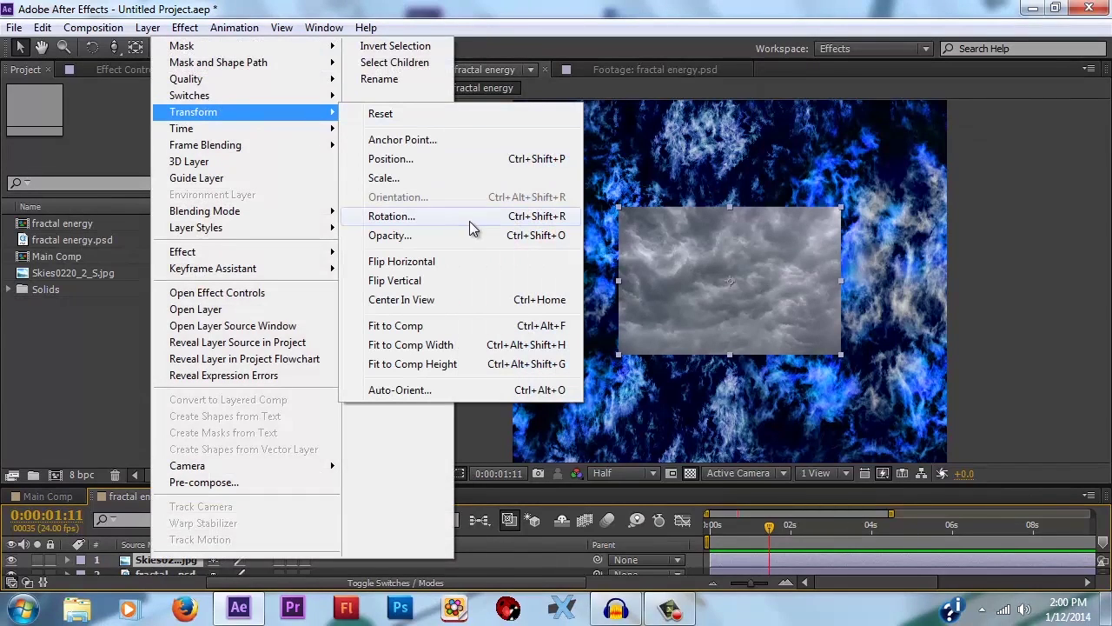
left_click(450, 327)
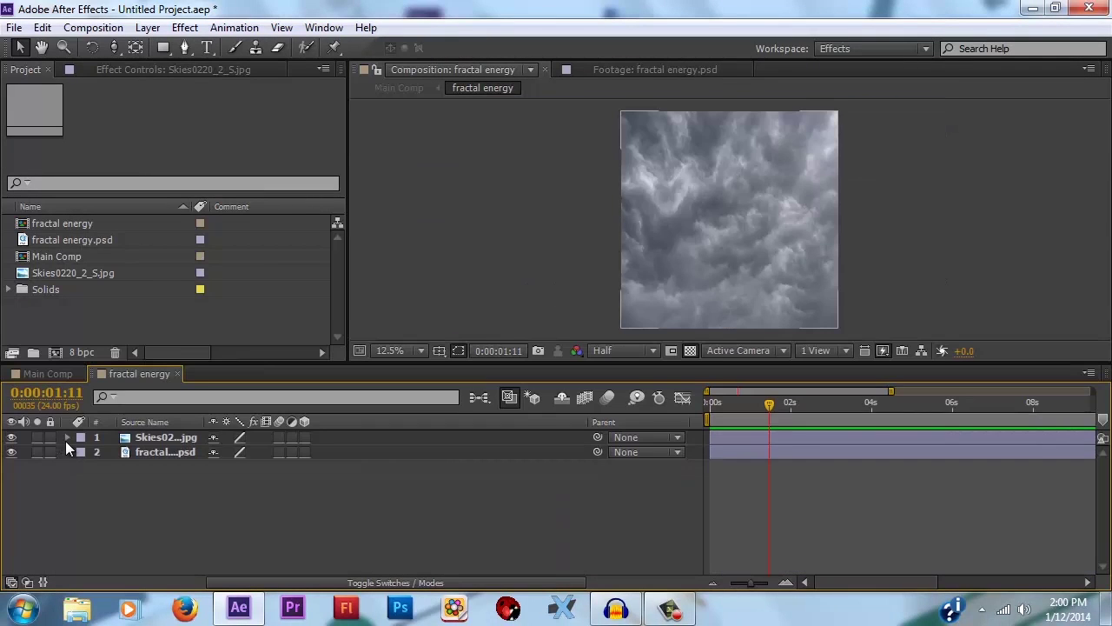
left_click(67, 437)
left_click(83, 452)
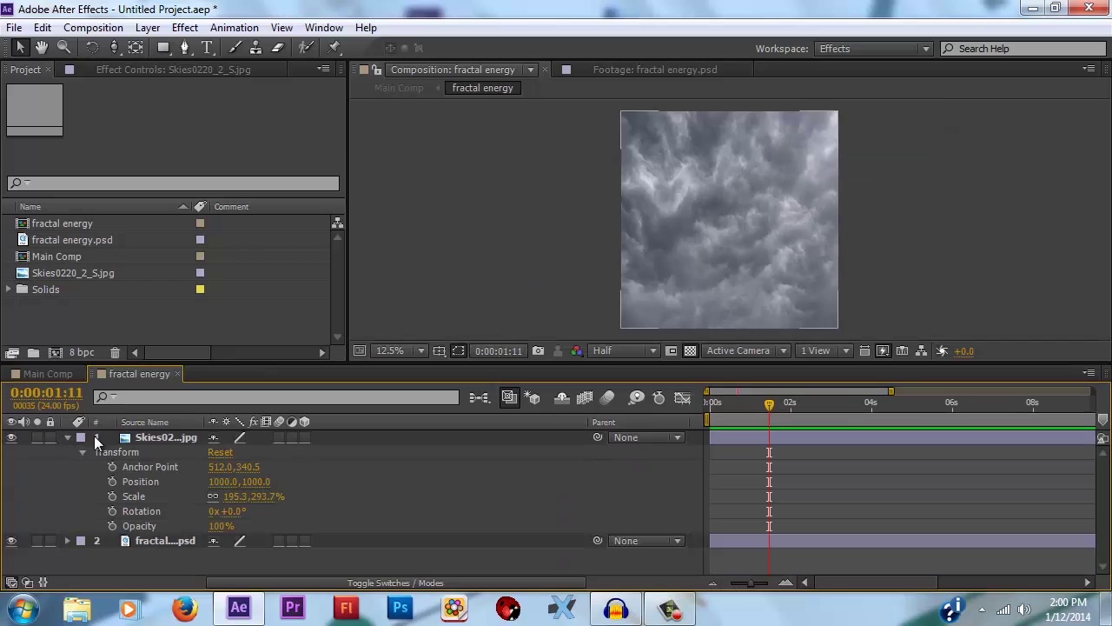
left_click_drag(193, 364, 144, 413)
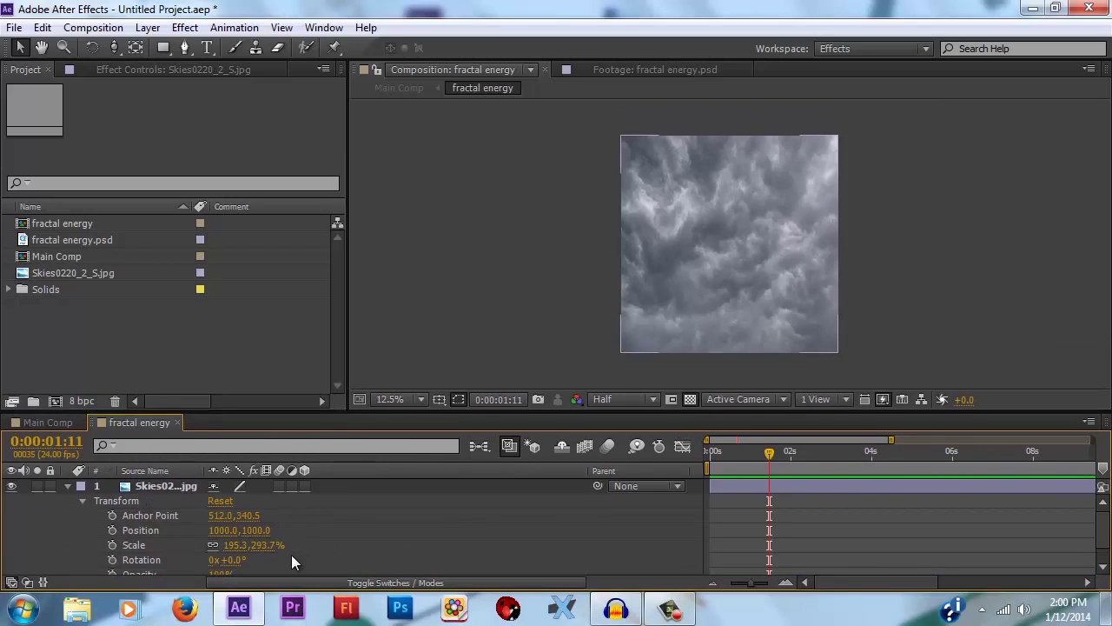
left_click(273, 544)
left_click(290, 545)
Commit the sky scale, add Motion Tile at 770×550 output with Mirror Edges, and shift the clouds
key("Return")
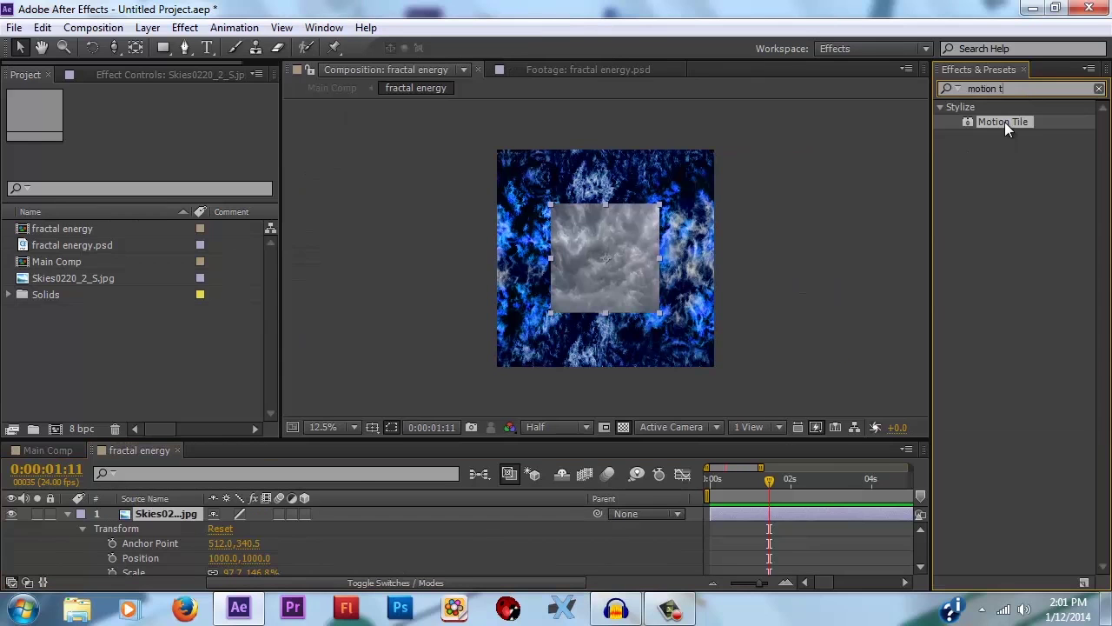
left_click_drag(1004, 122, 610, 257)
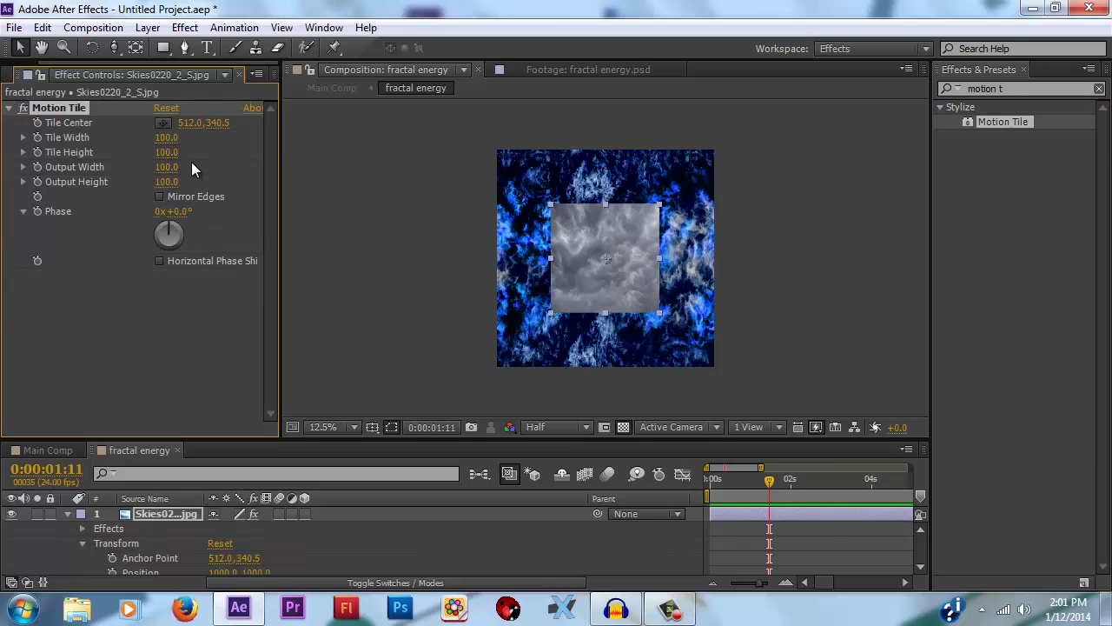
left_click_drag(170, 166, 213, 181)
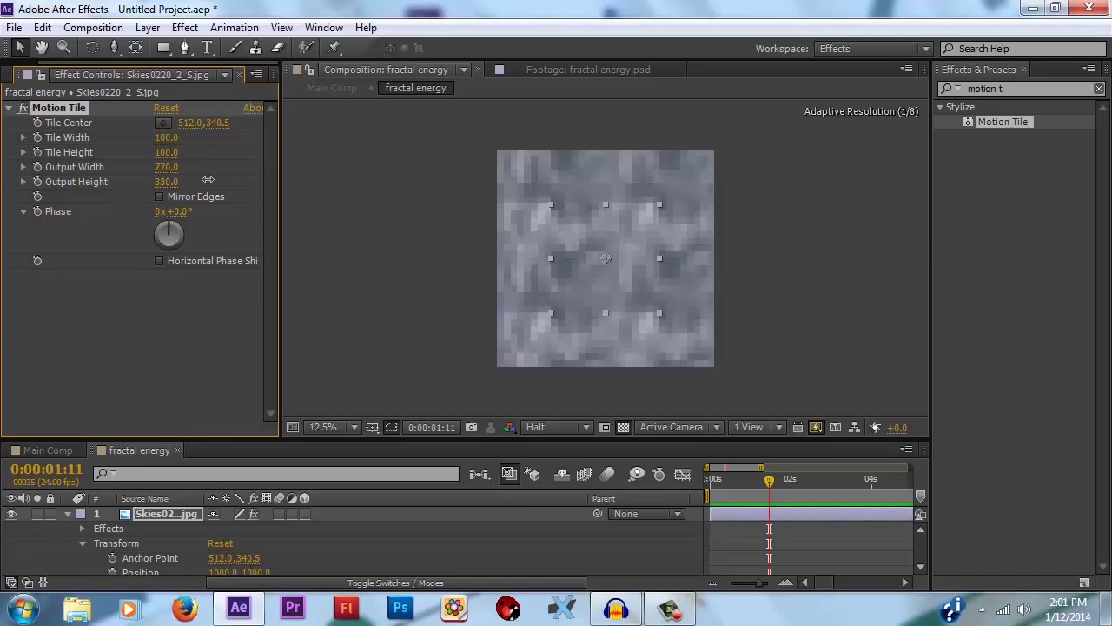
key("period")
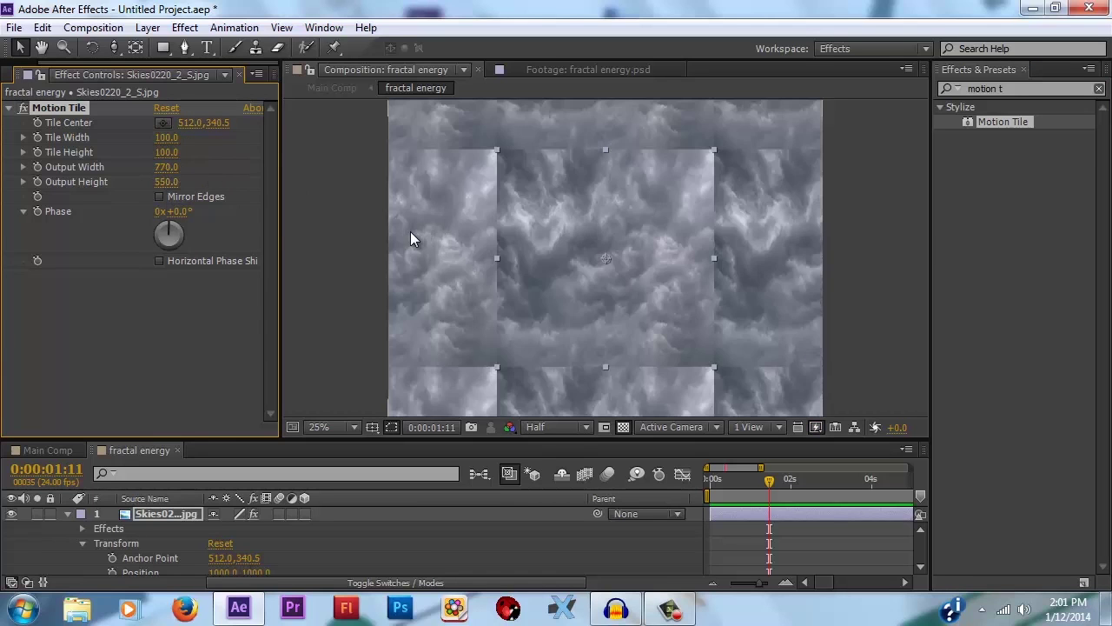
left_click(160, 198)
left_click(347, 252)
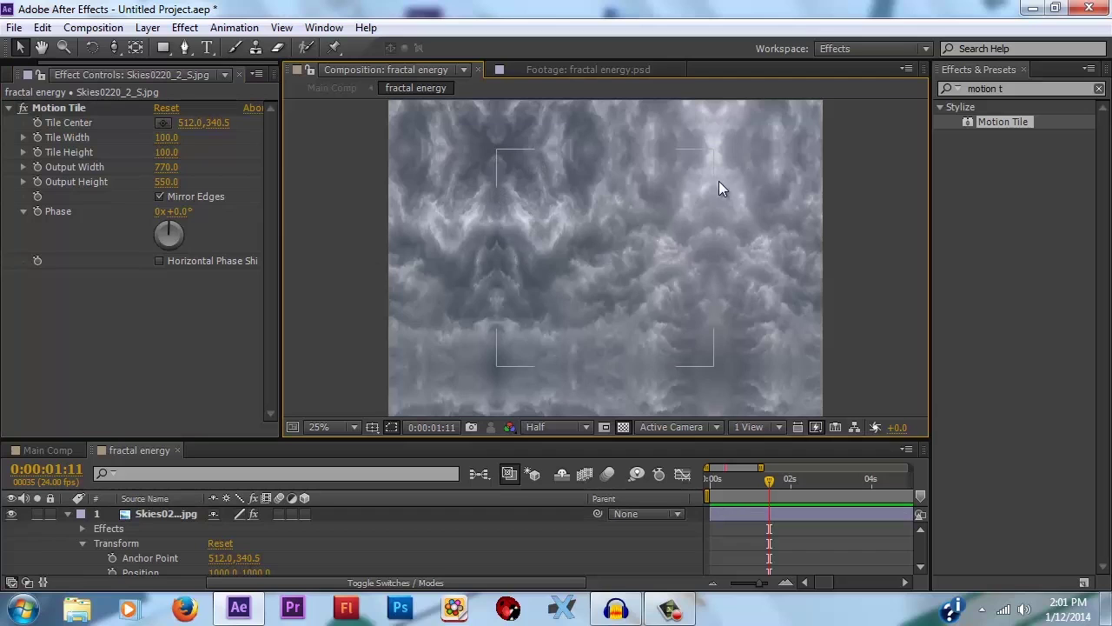
mouse_move(572, 258)
left_mouse_down()
mouse_move(474, 323)
mouse_move(478, 337)
mouse_move(568, 278)
left_mouse_up()
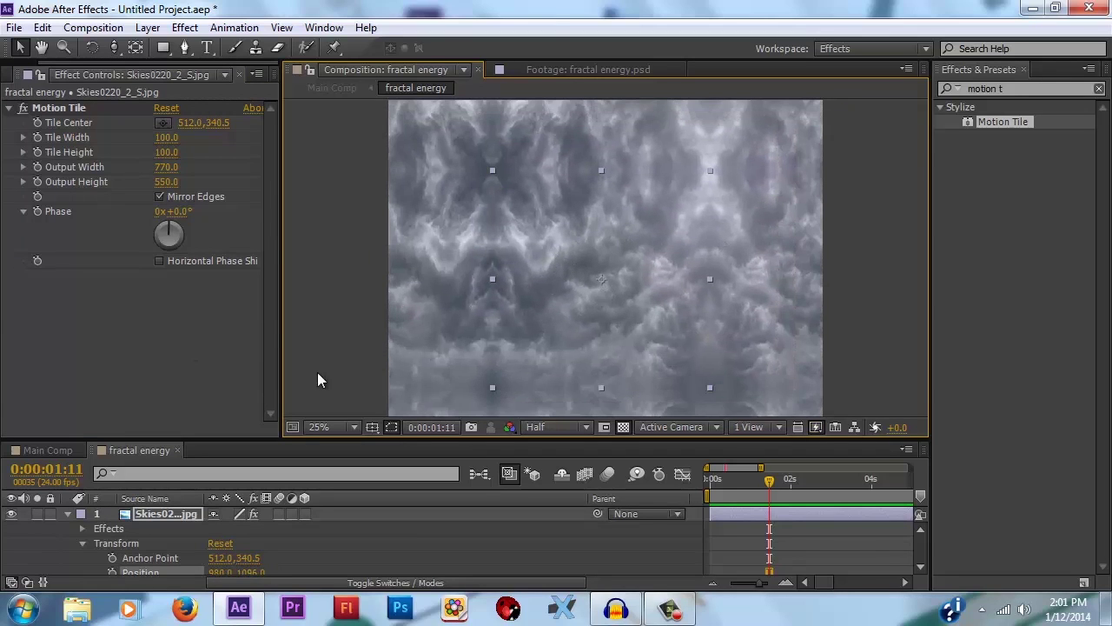
Switch to Main Comp and preview the jet in the cloud-textured tunnel
left_click(50, 451)
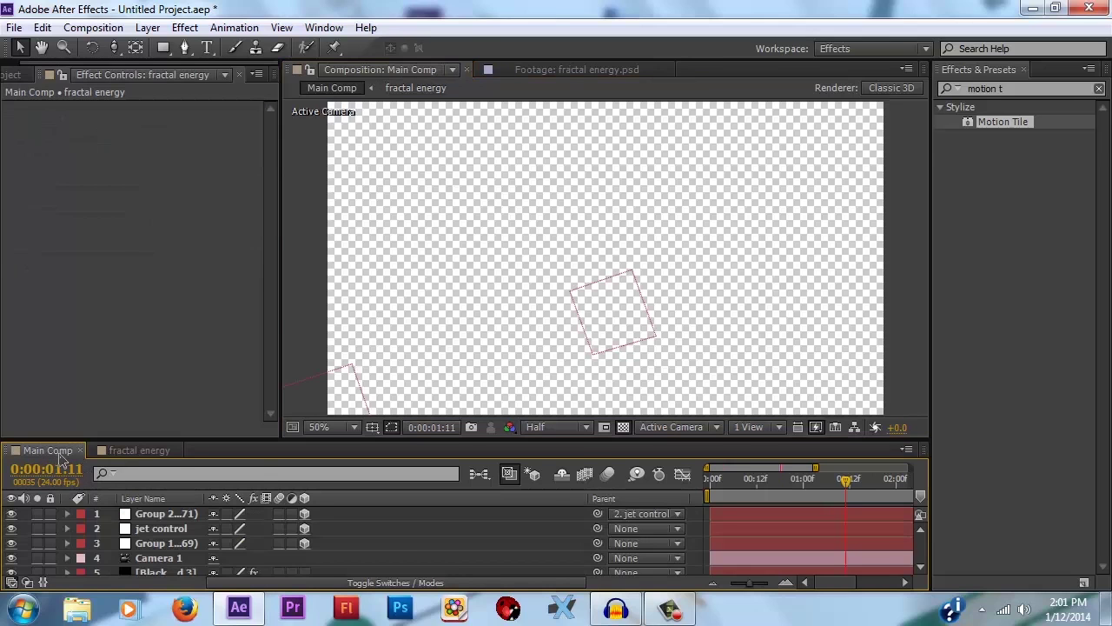
key("space")
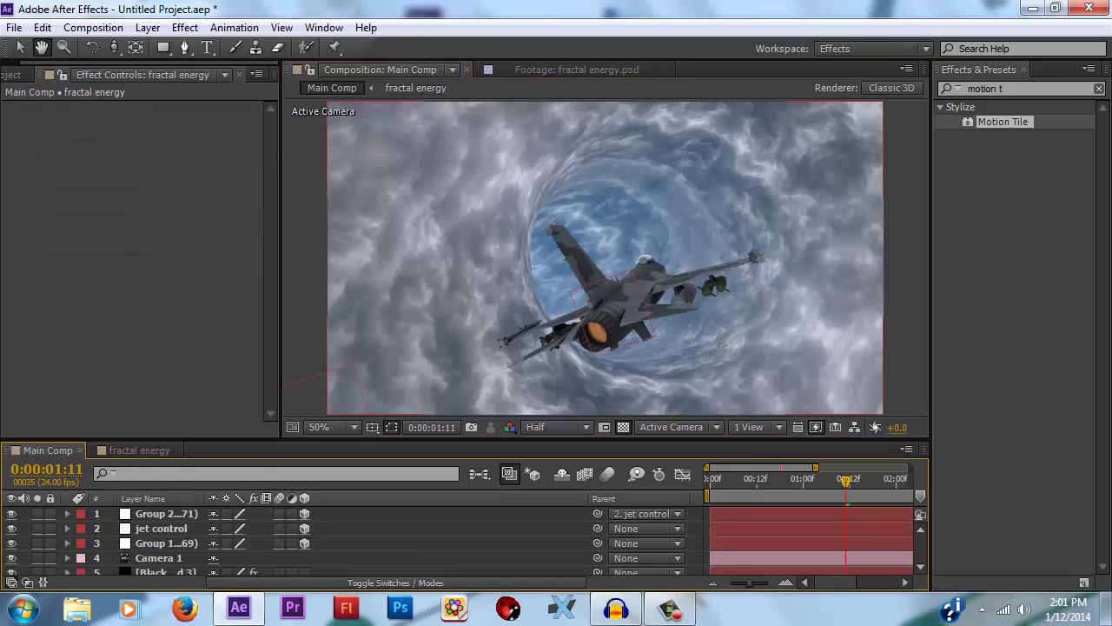